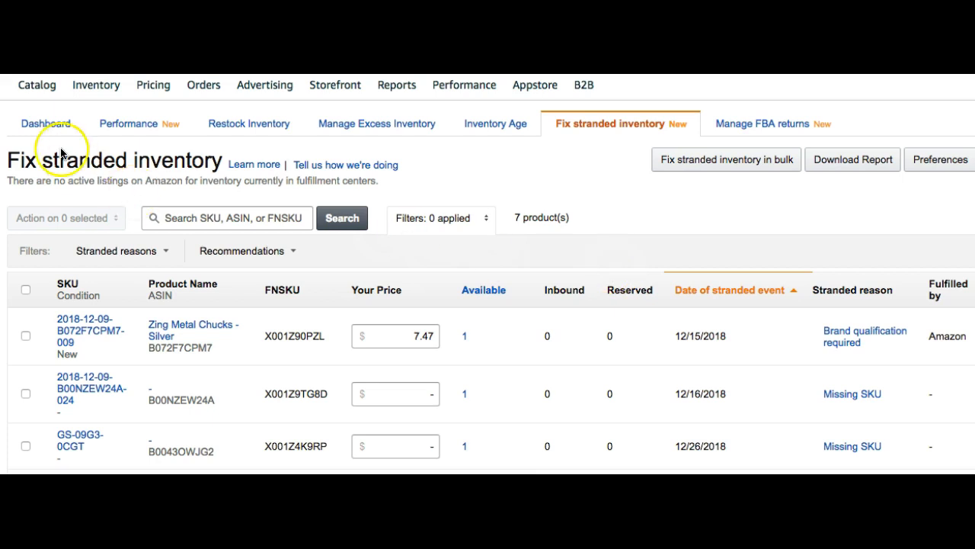
Step: Filter the stranded inventory list to products with the stranded reason Missing SKU
click(100, 87)
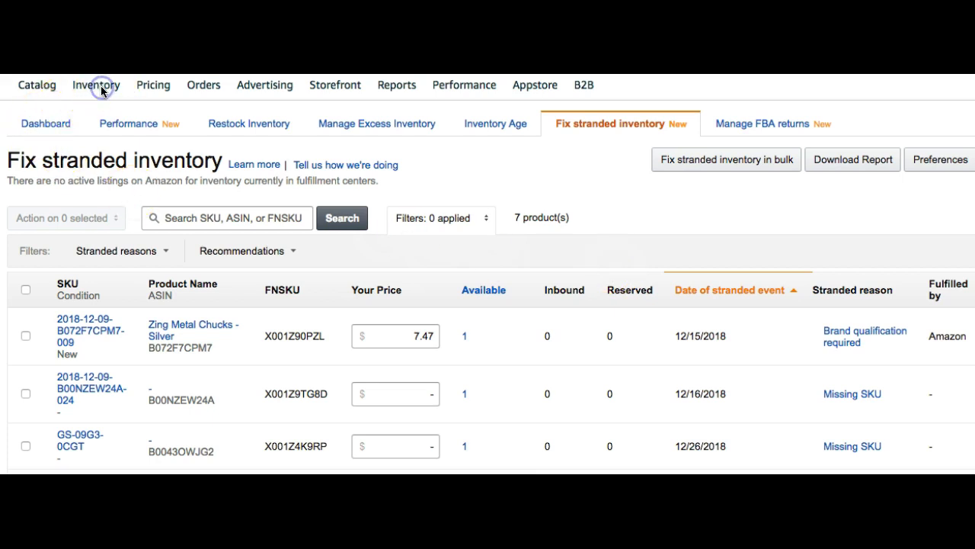
click(100, 88)
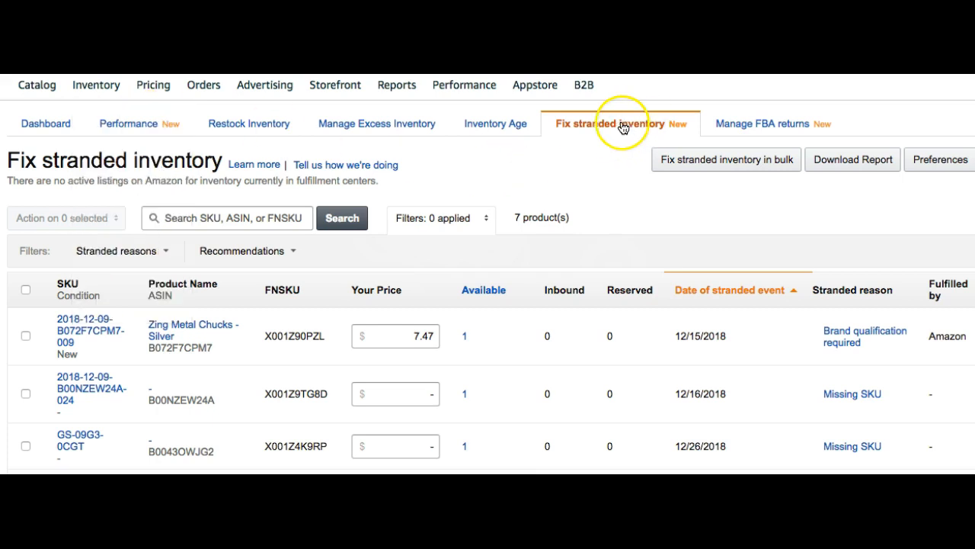
click(437, 219)
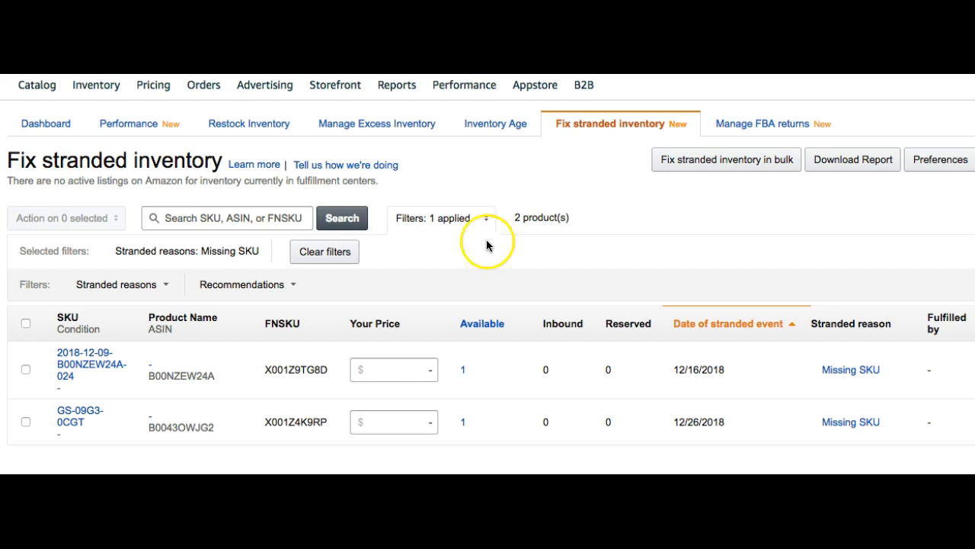
Step: Read the Missing SKU explanation and its suggested solutions for the product with ASIN B00NZEW24A
scroll(649, 371, down, 1)
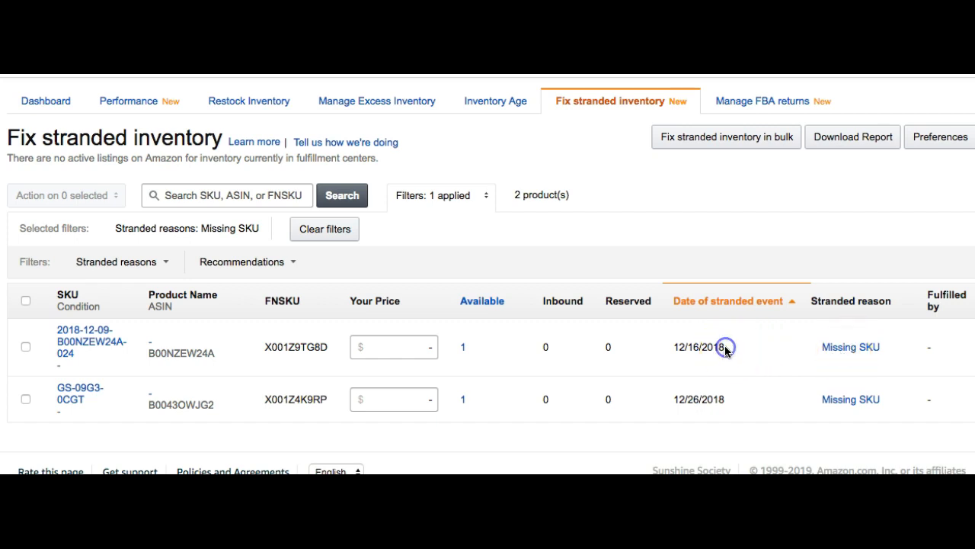
click(859, 349)
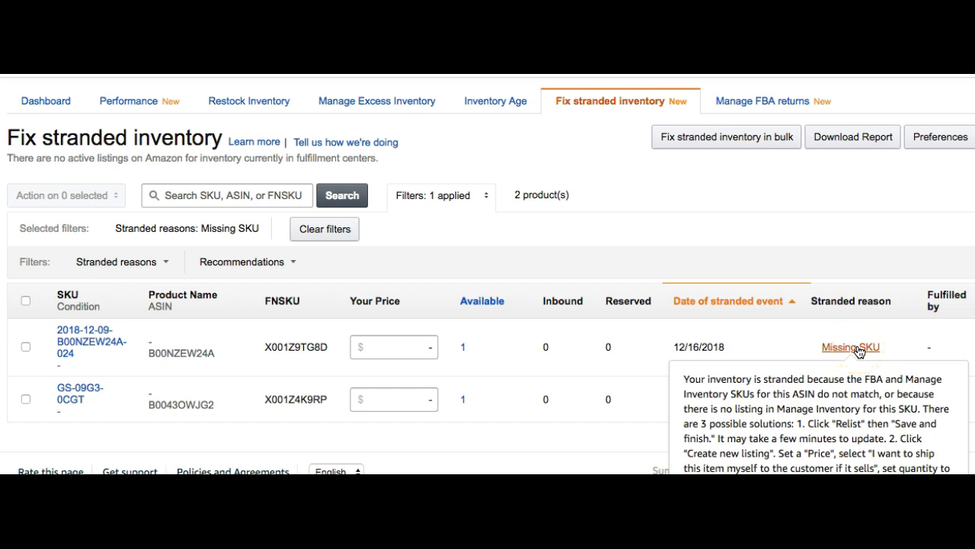
scroll(859, 350, down, 2)
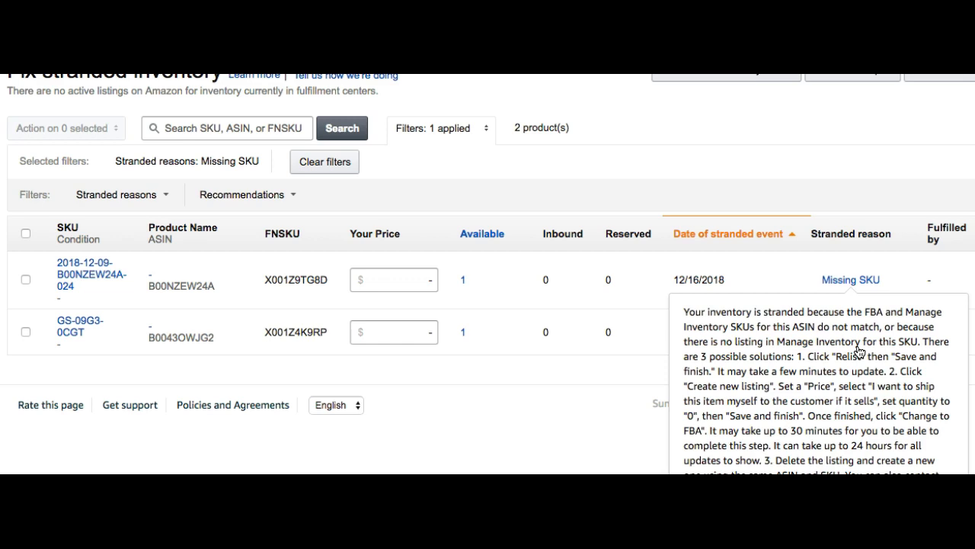
scroll(544, 376, up, 2)
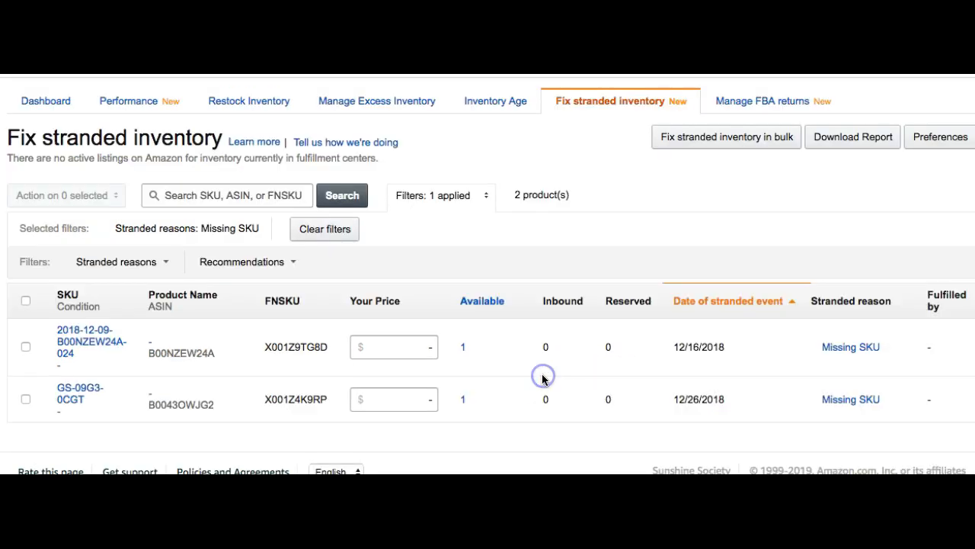
Step: Review the fix actions available for stranded product B00NZEW24A, including Relist
scroll(725, 369, right, 4)
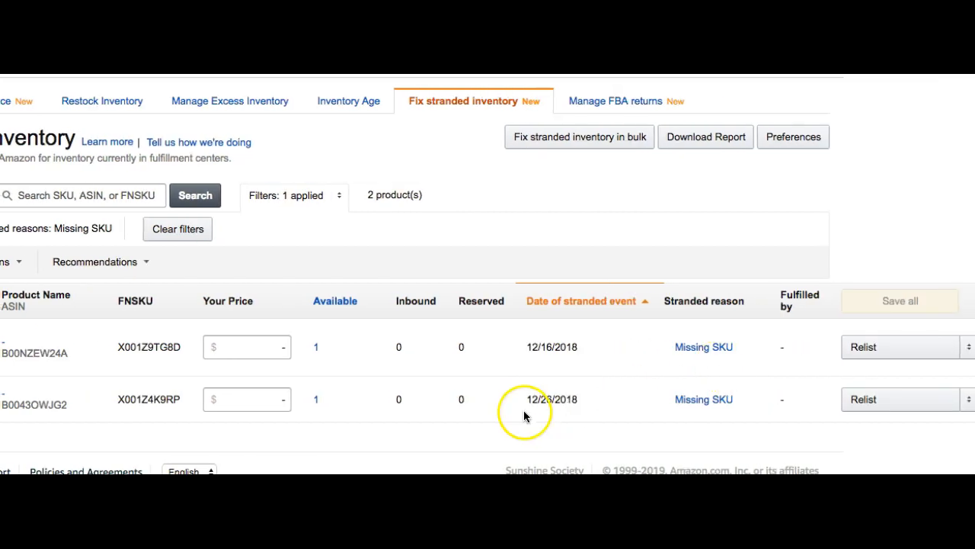
click(968, 348)
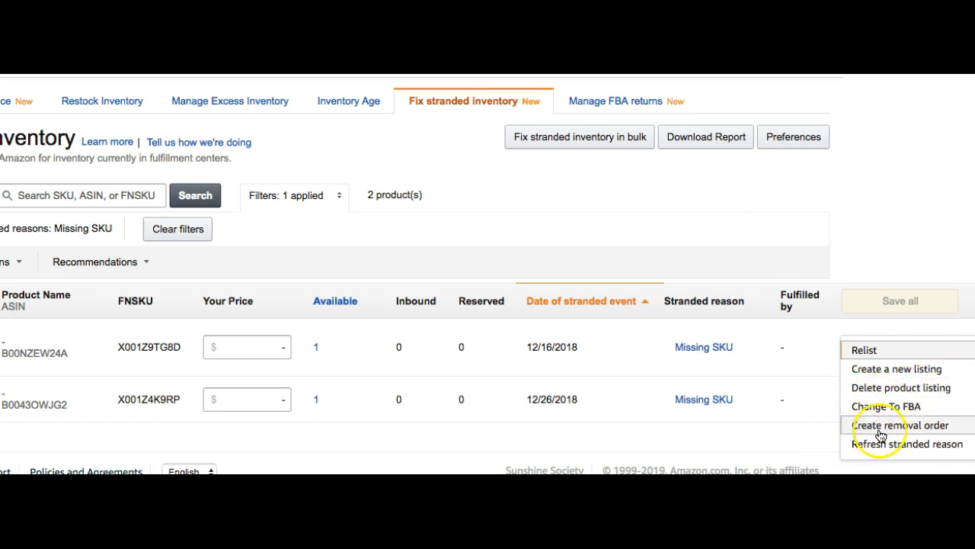
click(780, 440)
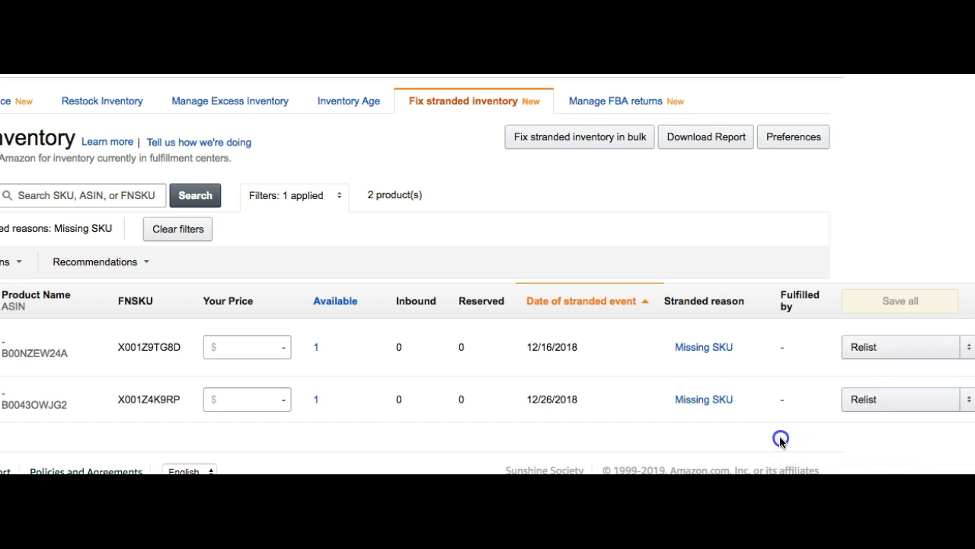
click(967, 351)
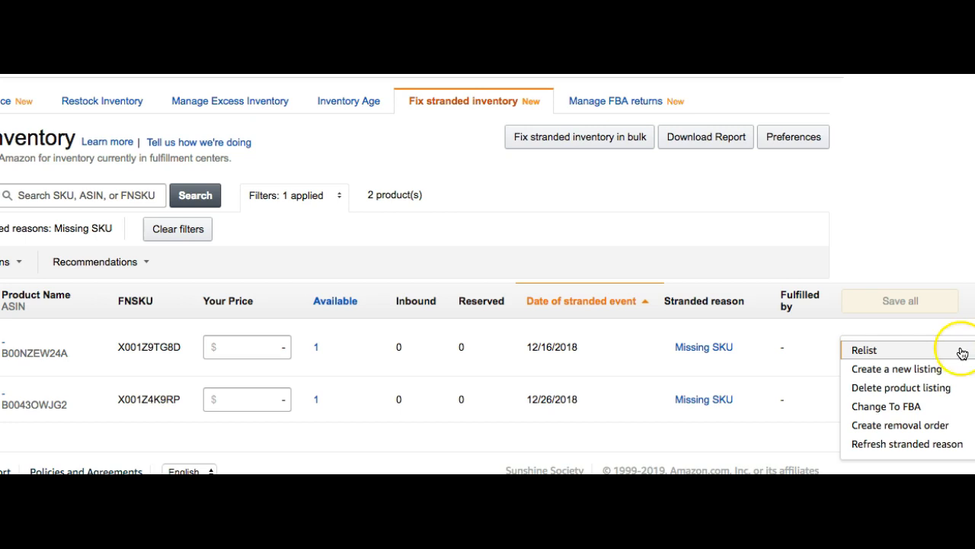
click(861, 351)
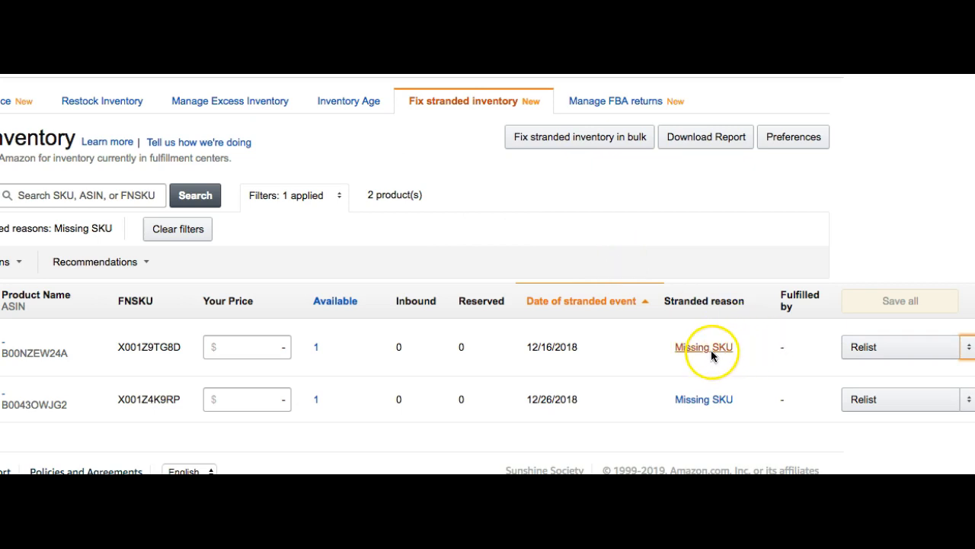
Step: Recheck the Missing SKU solutions and start creating a new listing for product B00NZEW24A
mouse_move(693, 350)
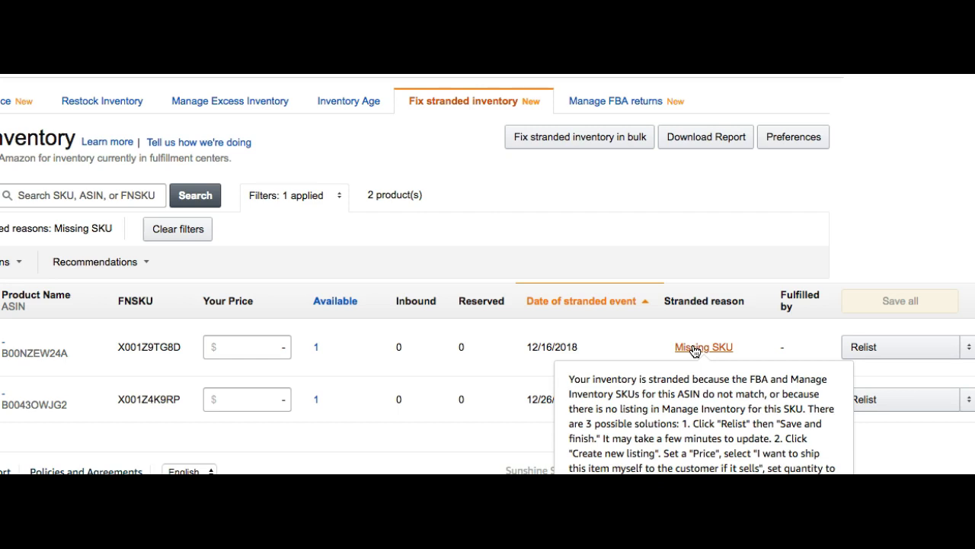
scroll(695, 350, down, 3)
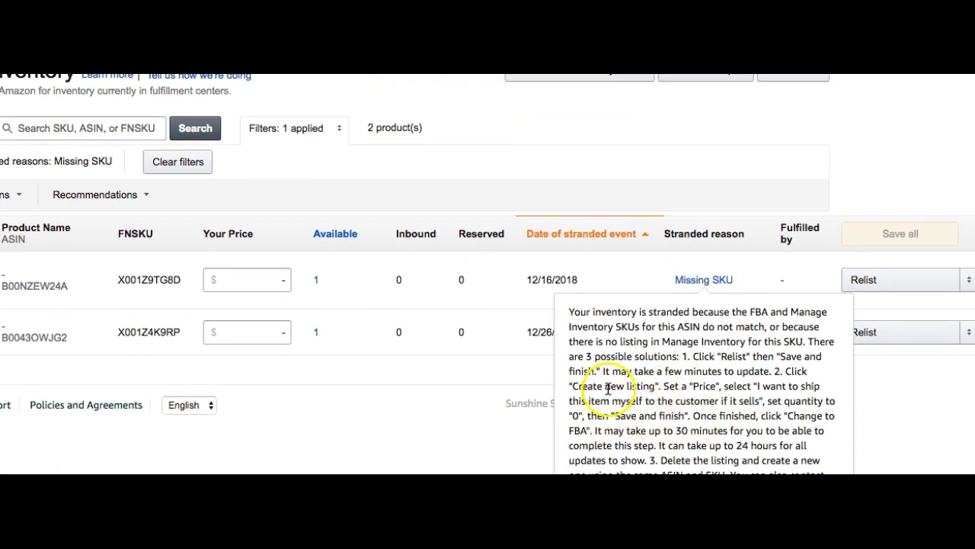
scroll(679, 367, up, 3)
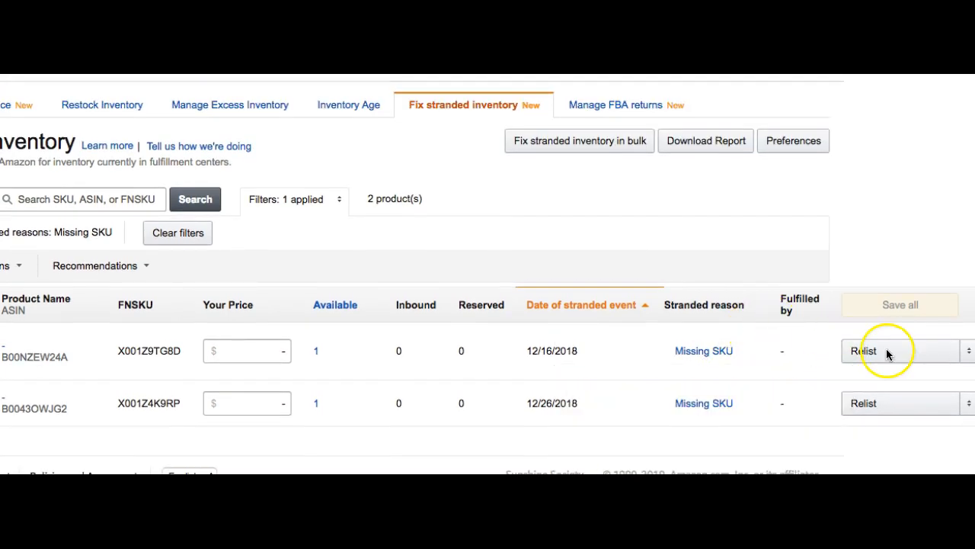
click(967, 350)
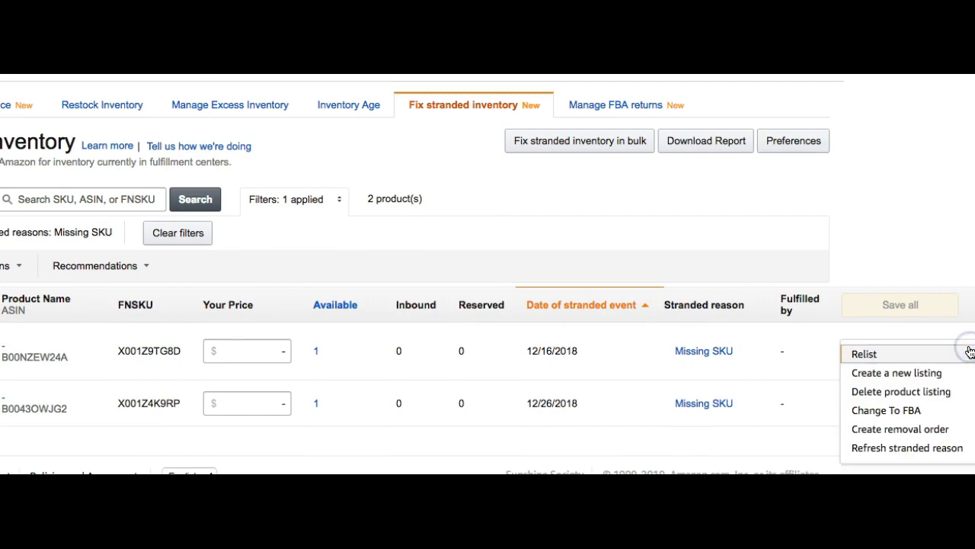
click(896, 373)
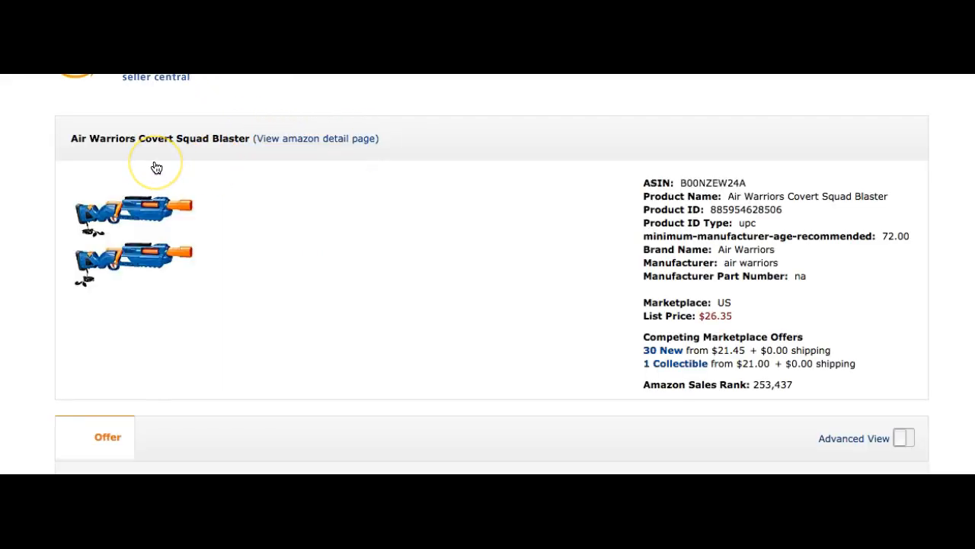
Step: Examine the product details, list price, competing offers and sales rank of the Air Warriors Covert Squad Blaster
scroll(156, 167, down, 2)
scroll(156, 167, up, 2)
scroll(156, 168, down, 1)
scroll(156, 168, down, 2)
scroll(156, 167, up, 2)
scroll(156, 168, down, 1)
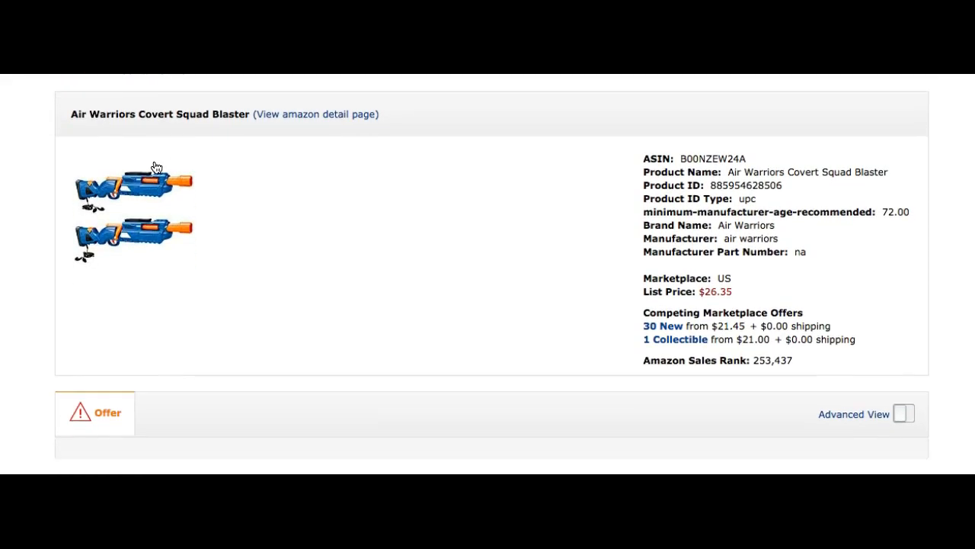
scroll(156, 168, down, 1)
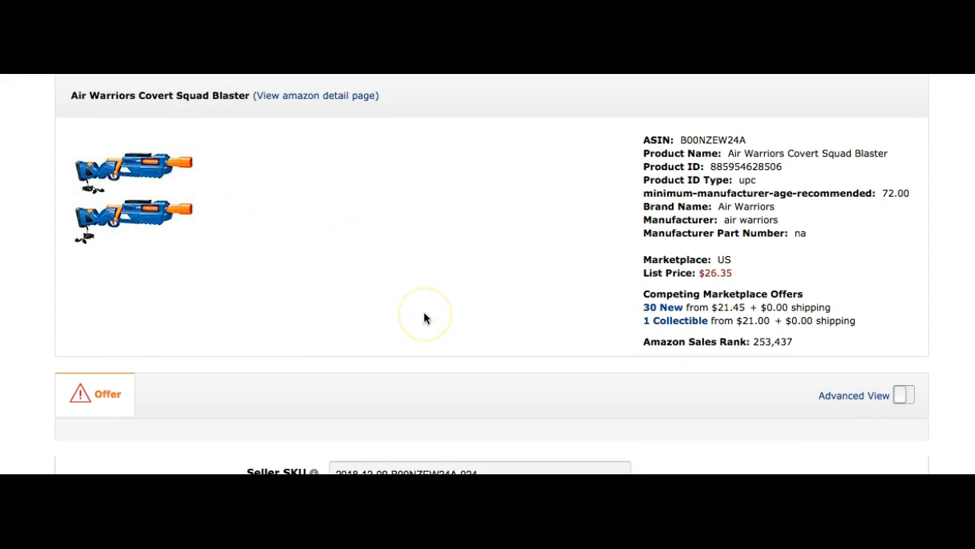
scroll(424, 318, down, 1)
scroll(424, 317, down, 1)
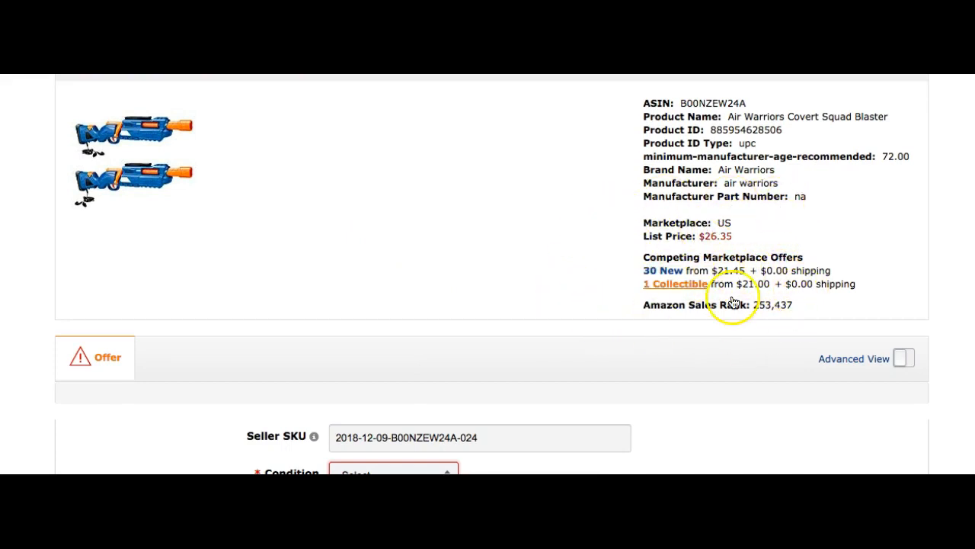
Step: Set the offer's condition to New and its price to $25
scroll(565, 263, down, 5)
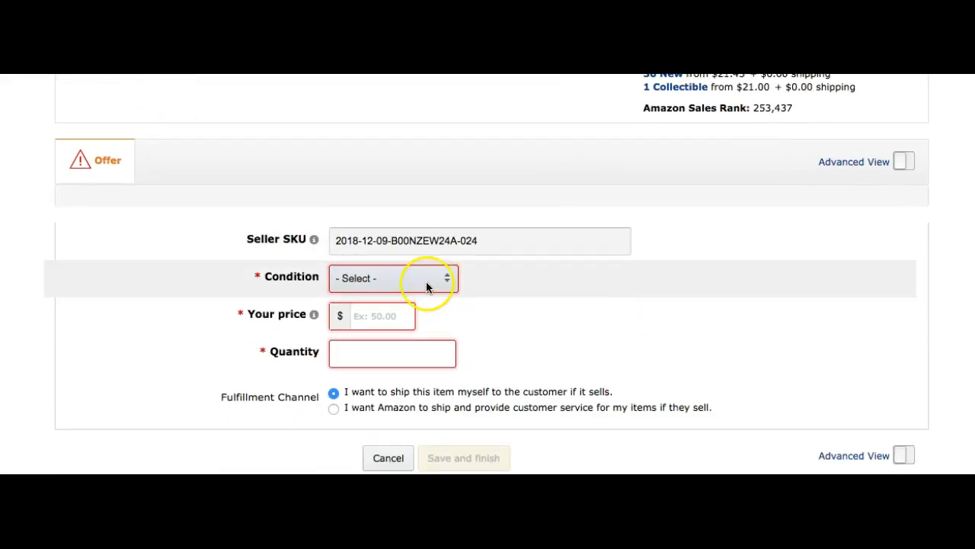
click(414, 279)
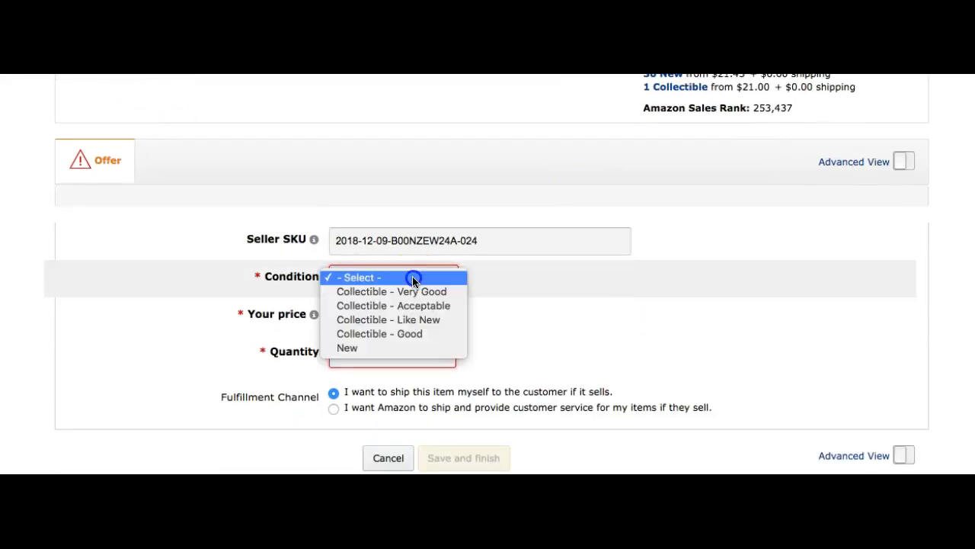
click(370, 346)
click(389, 315)
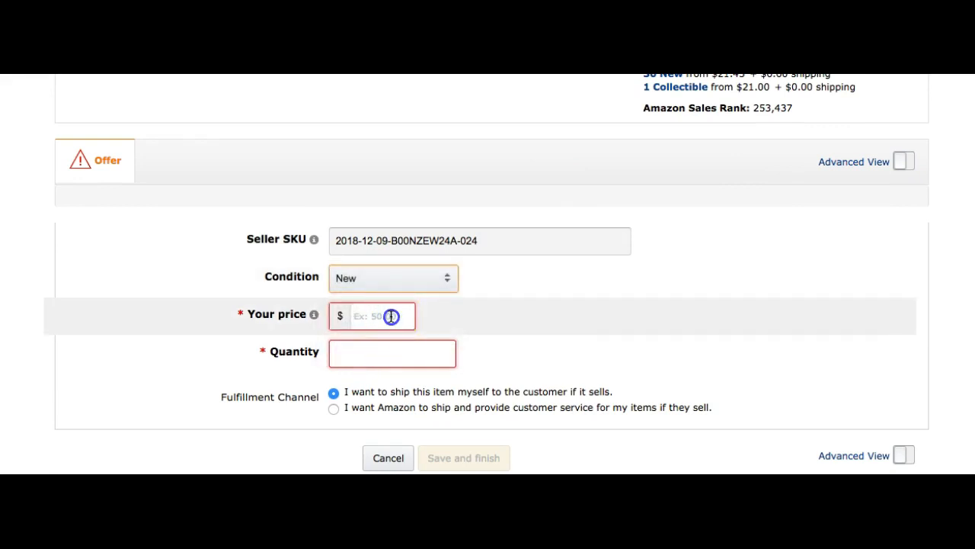
text(25)
click(545, 330)
Step: Set the quantity to 0, keep the seller-shipped fulfillment channel, and save and finish the listing
click(370, 354)
text(0)
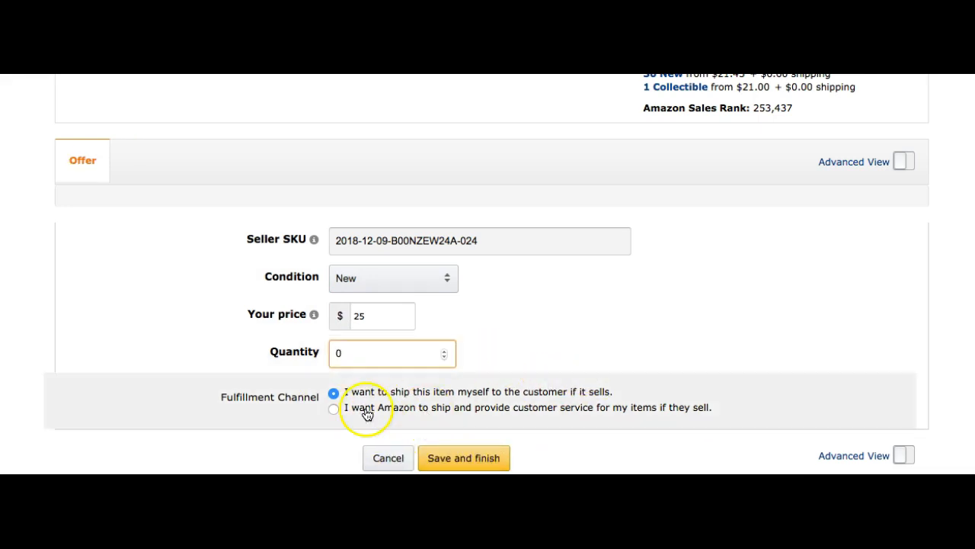
click(480, 462)
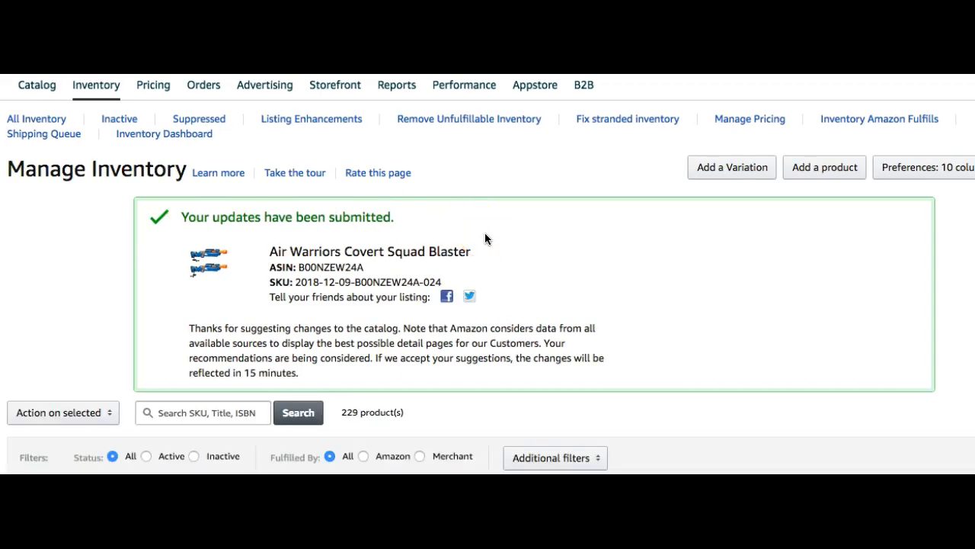
Step: Find the submitted listing in Manage Inventory by searching for its ASIN, B00NZEW24A
scroll(522, 284, down, 3)
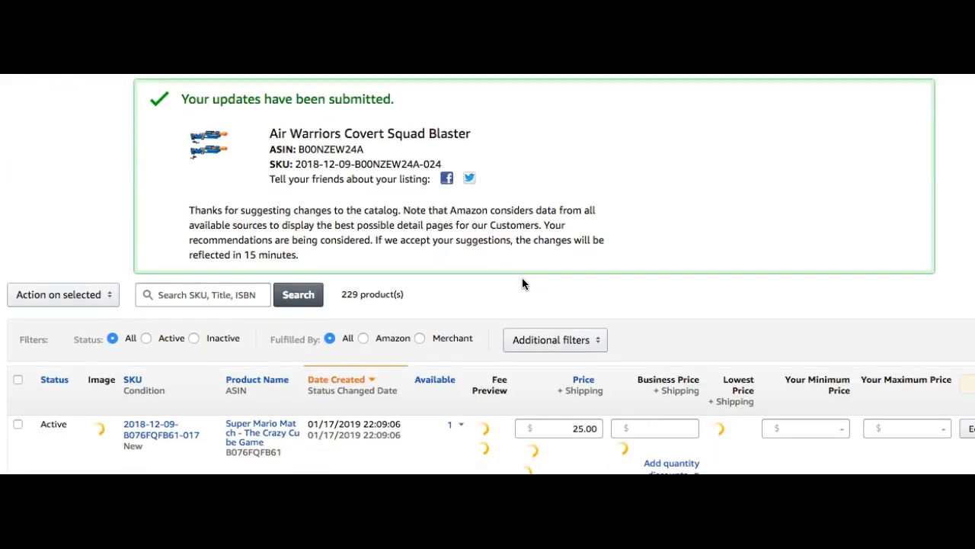
scroll(522, 284, up, 3)
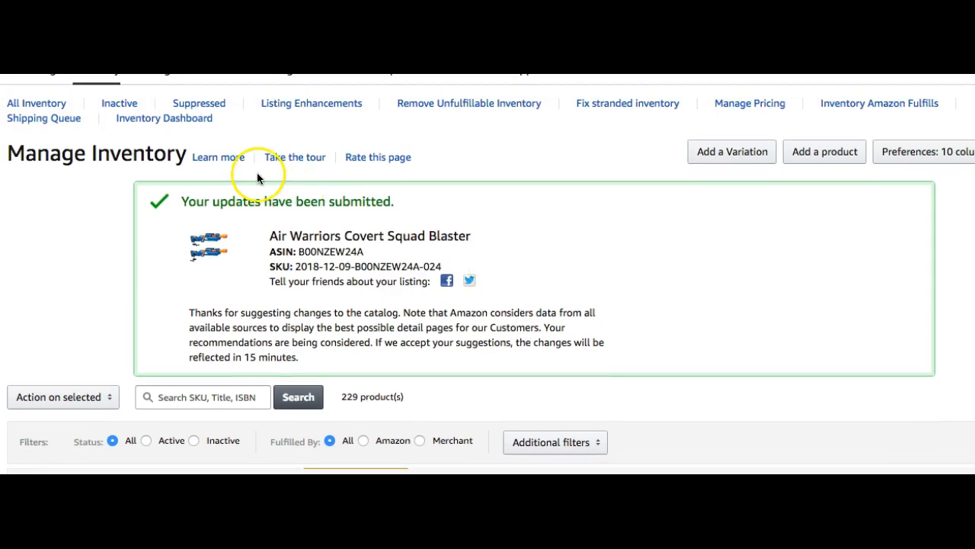
scroll(358, 141, down, 3)
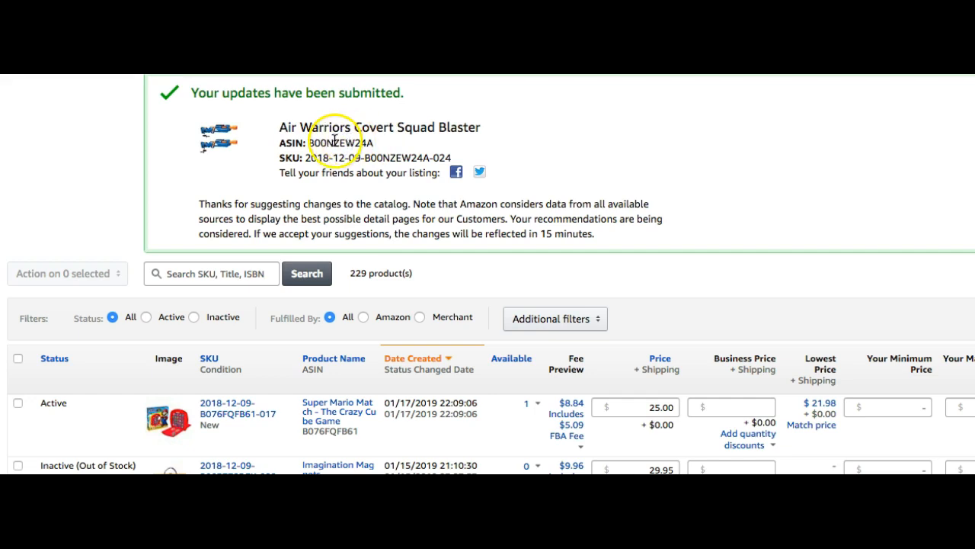
scroll(337, 142, down, 2)
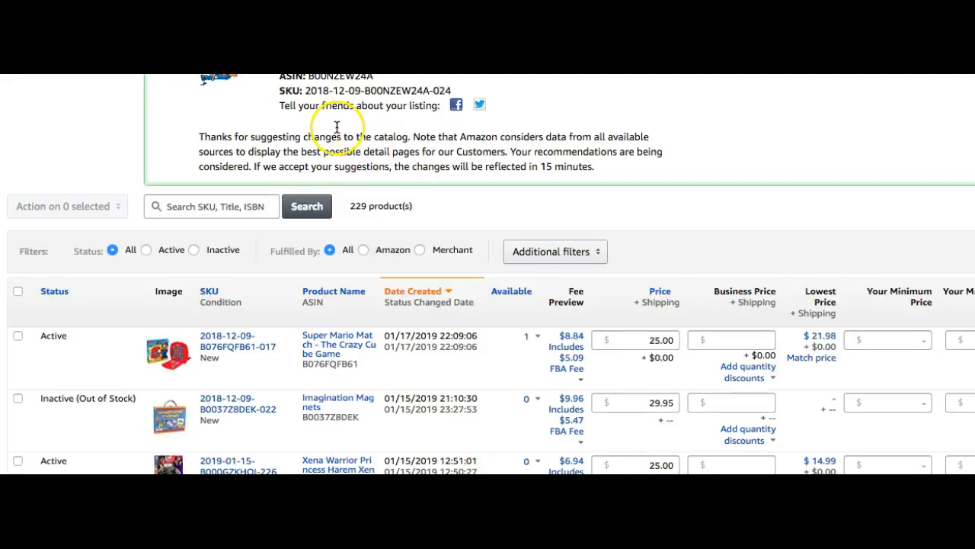
scroll(392, 102, up, 5)
double_click(355, 266)
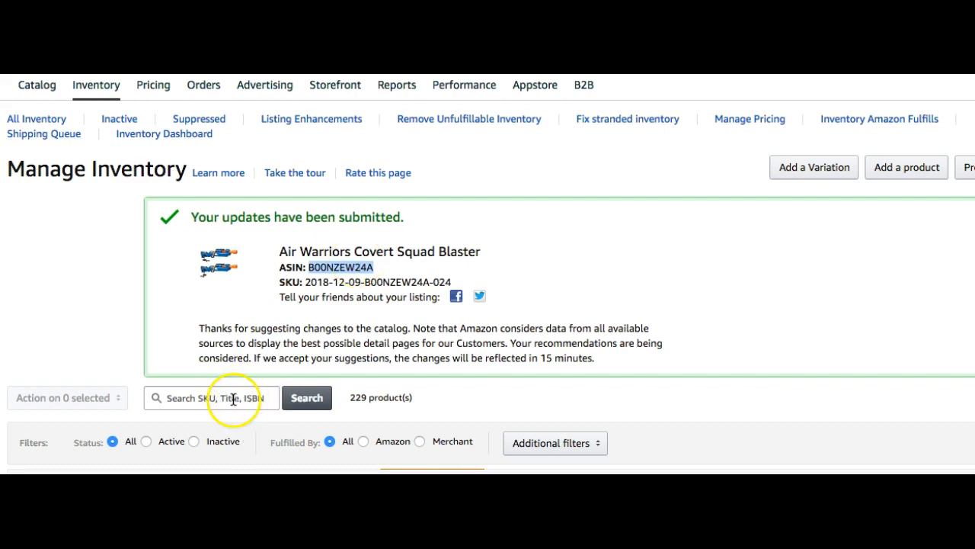
click(204, 402)
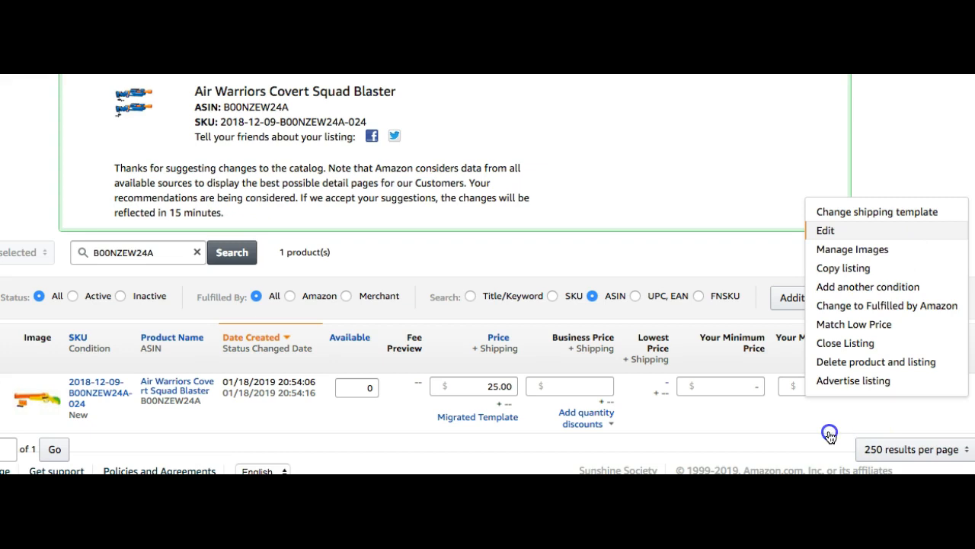
Step: Change the Air Warriors Covert Squad Blaster listing to Fulfilled by Amazon, choosing Convert Only without sending inventory
click(829, 434)
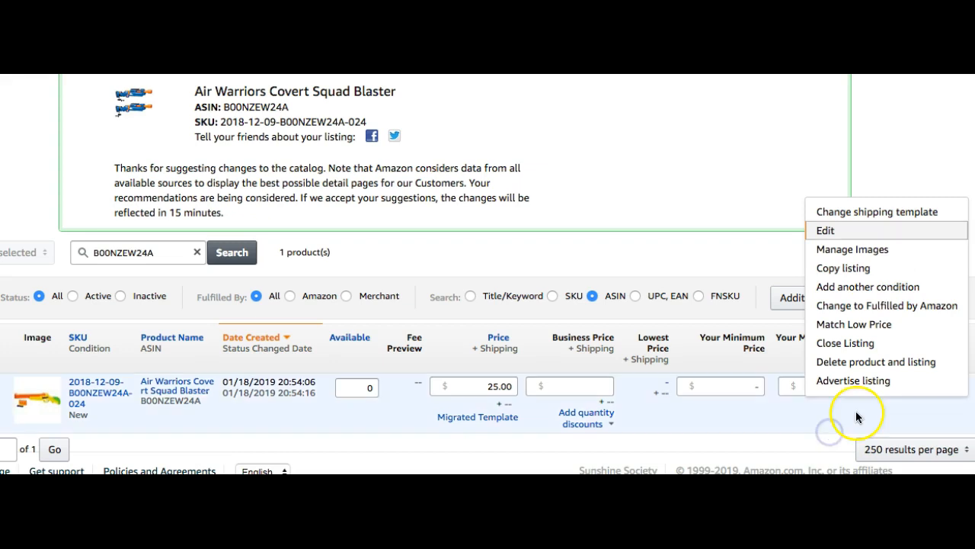
click(960, 387)
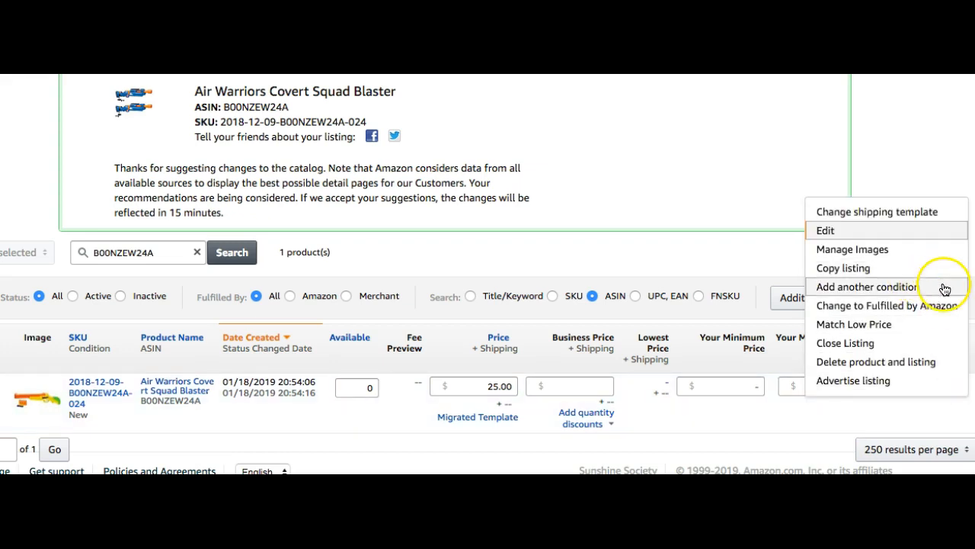
click(918, 305)
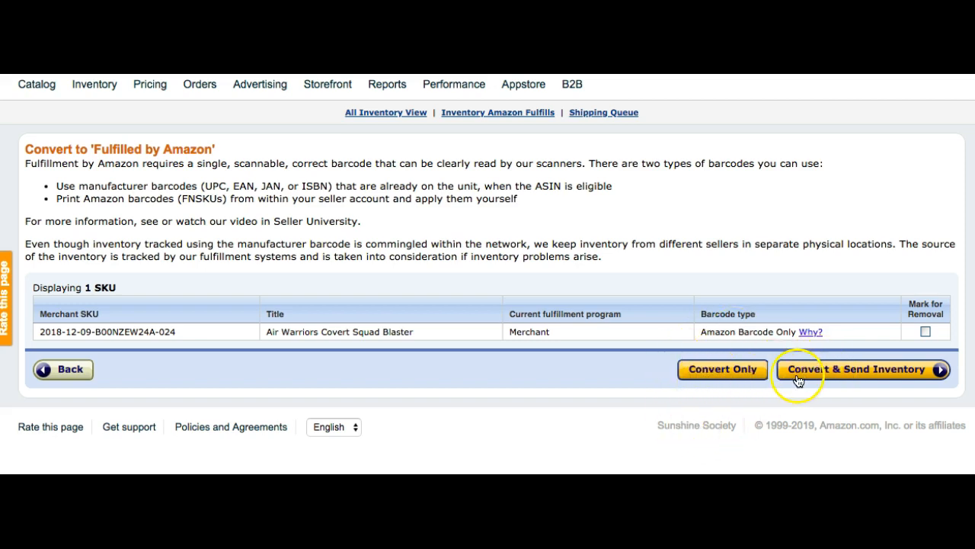
click(720, 372)
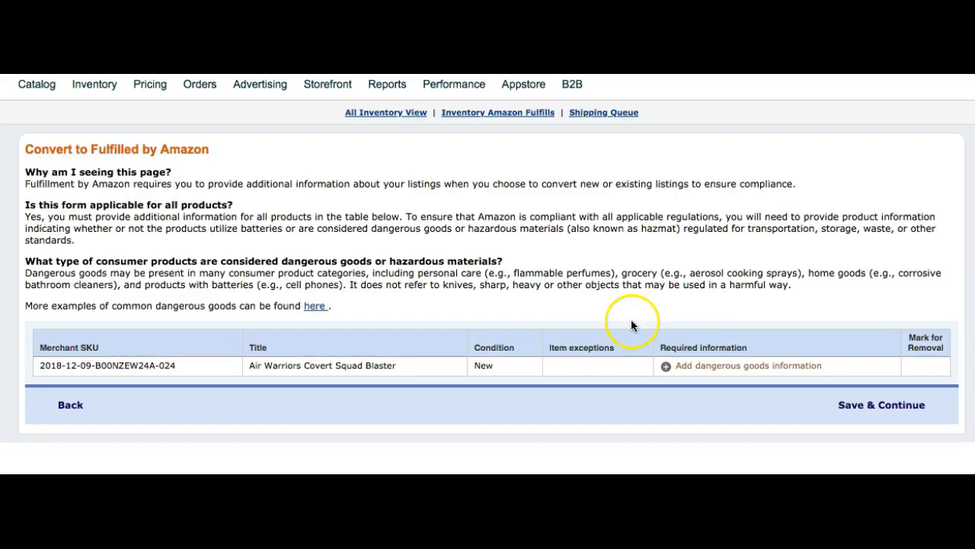
Step: Declare that the Air Warriors Covert Squad Blaster has no batteries and is not a dangerous good, submit the answers, and continue the conversion
click(781, 373)
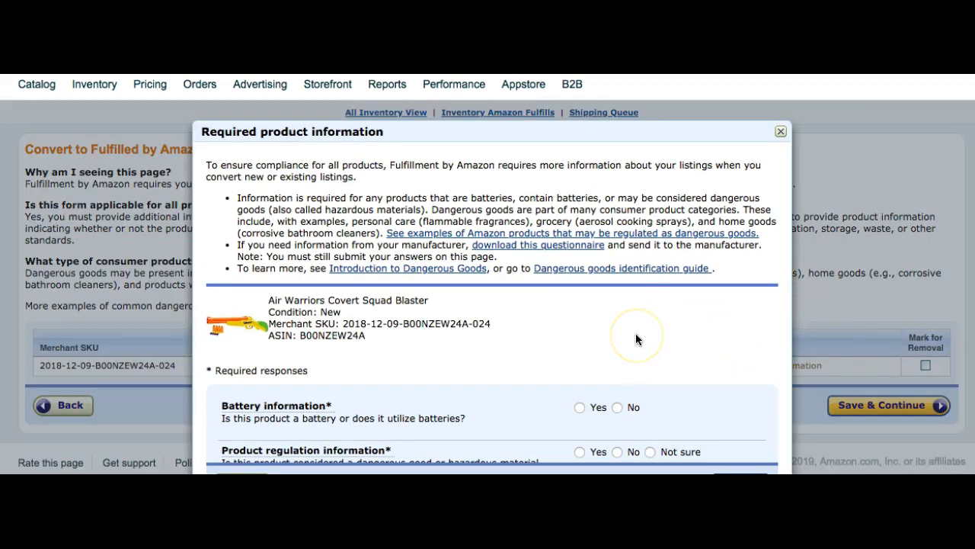
scroll(635, 333, down, 3)
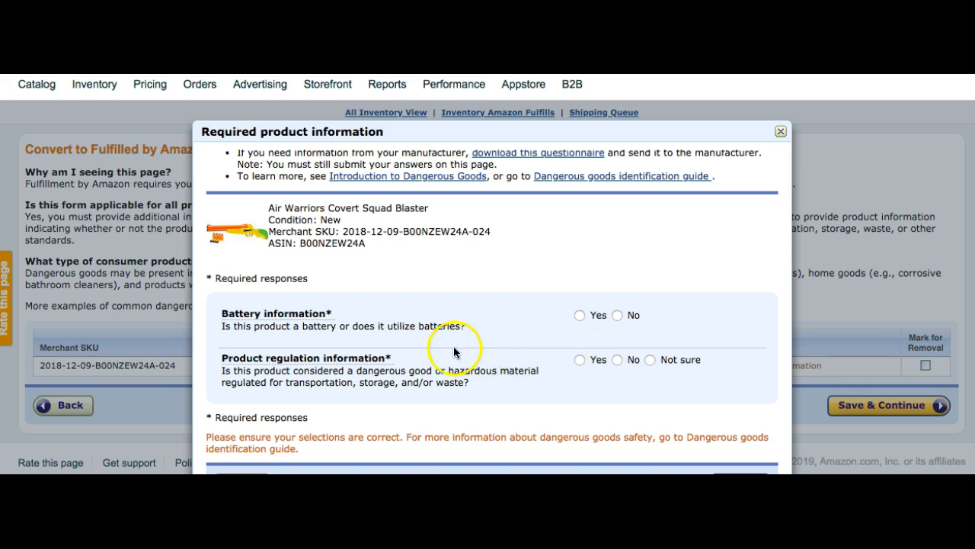
click(617, 316)
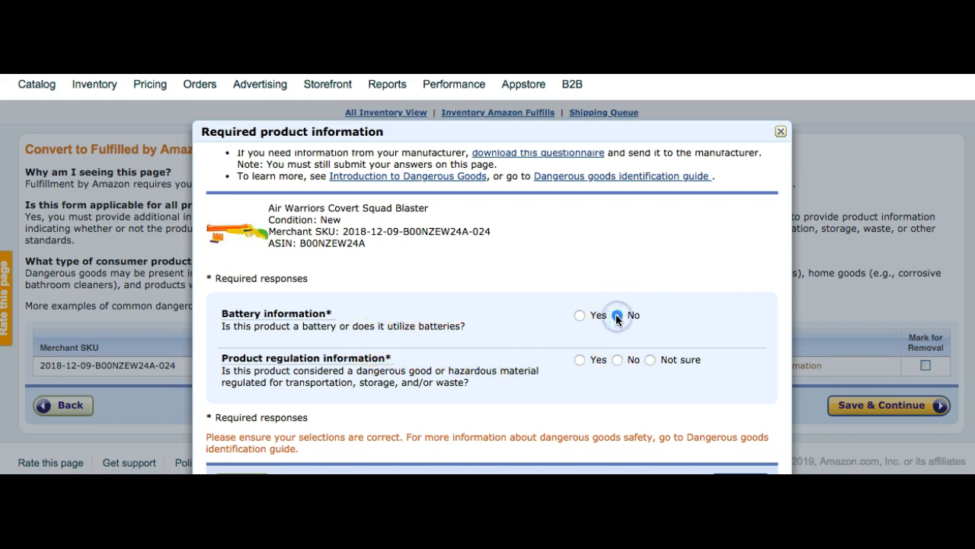
click(618, 360)
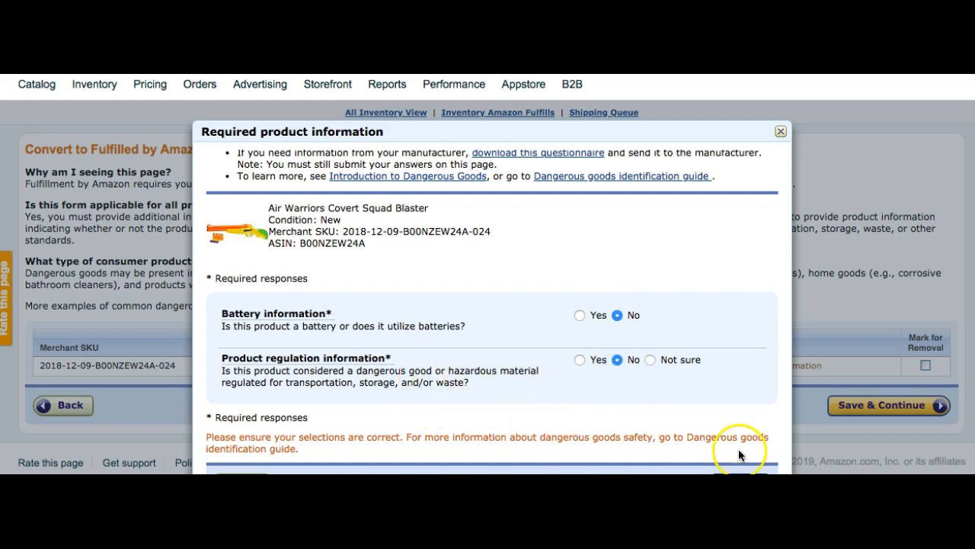
scroll(721, 406, down, 1)
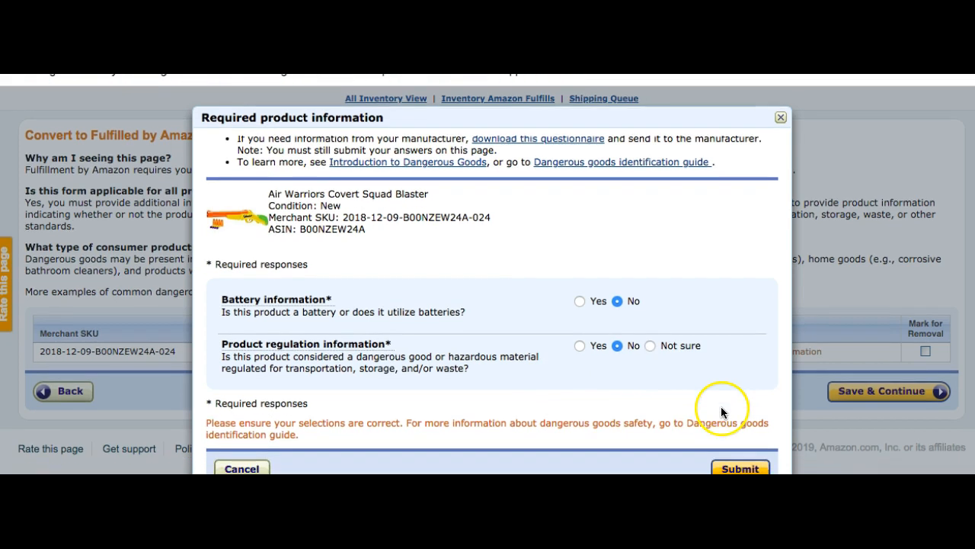
click(751, 469)
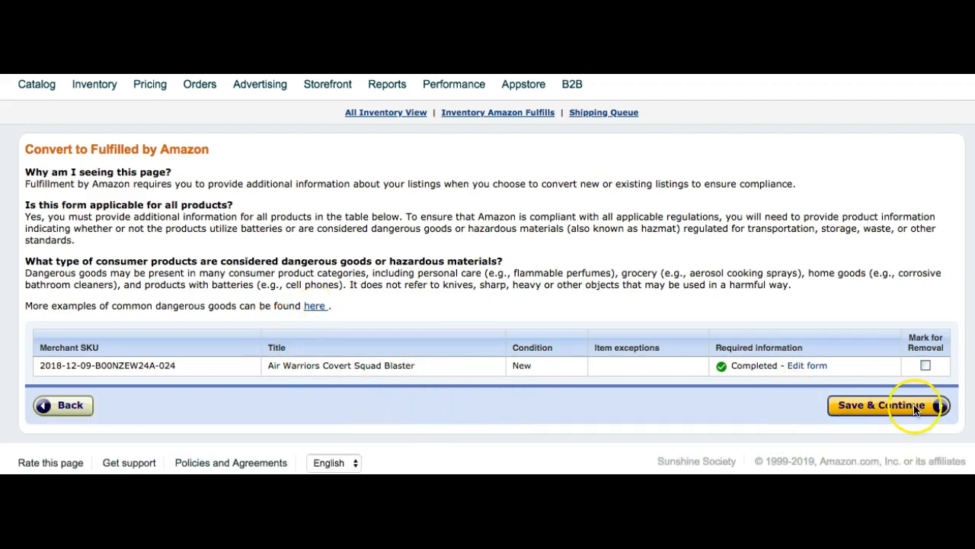
click(892, 407)
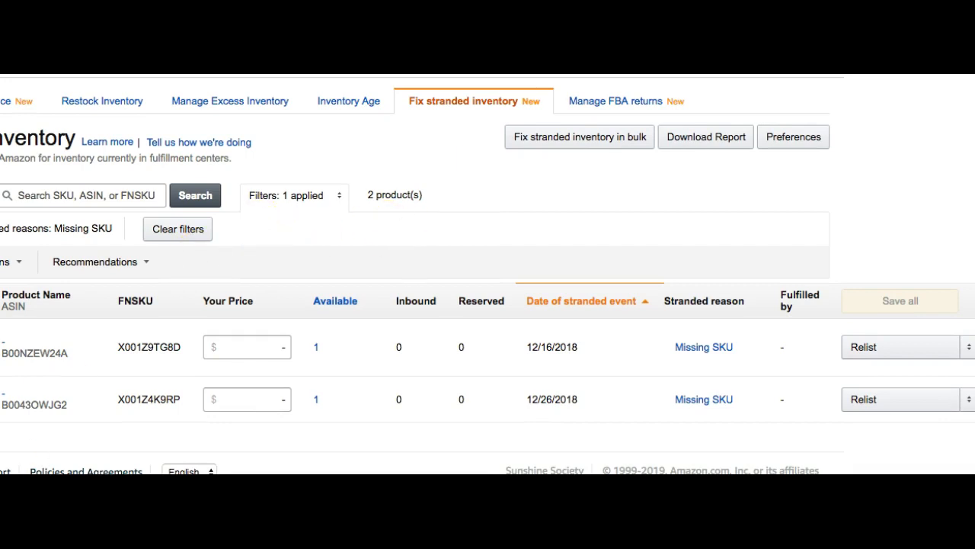
Step: Check the Missing SKU solutions for the stranded item B00NZEW24A and delete its product listing, accepting the permanent removal
scroll(550, 350, left, 4)
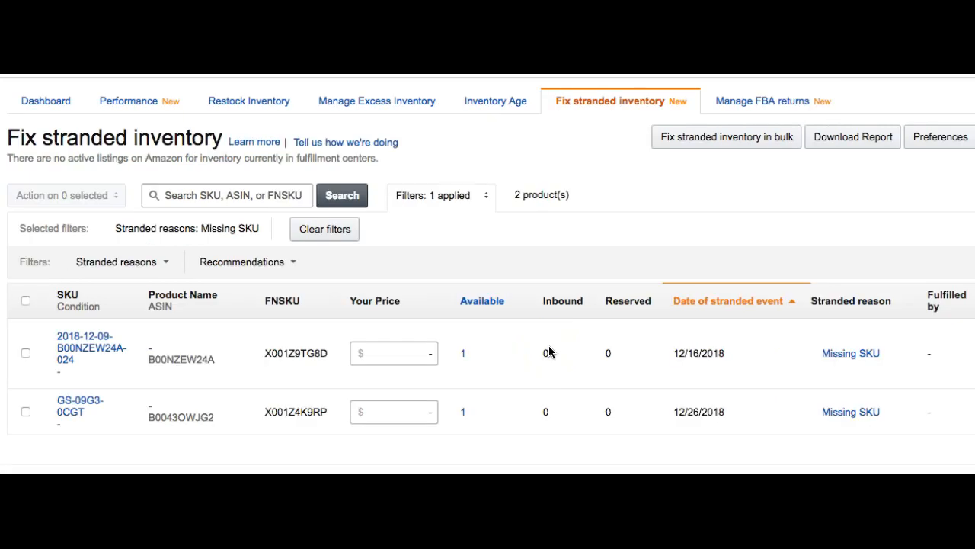
scroll(548, 351, right, 4)
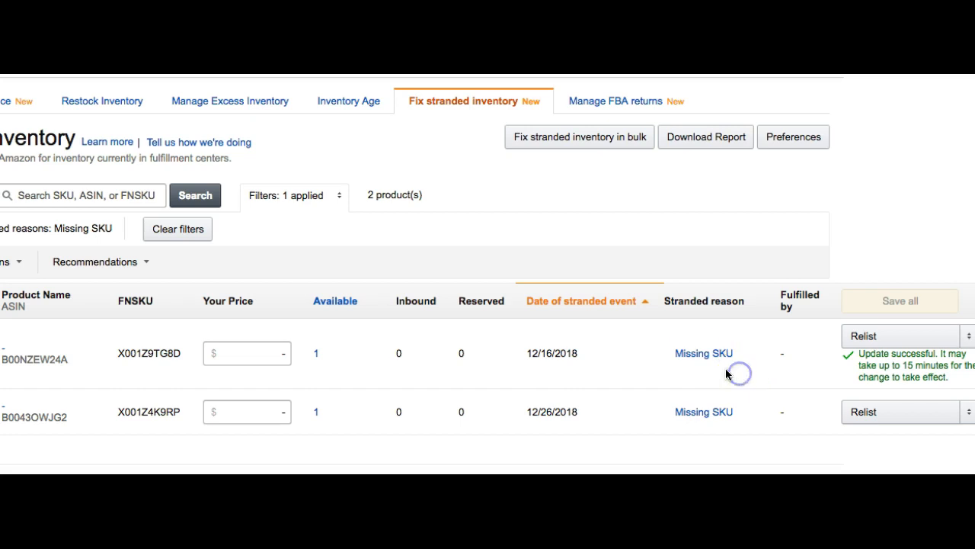
mouse_move(689, 352)
scroll(700, 358, down, 2)
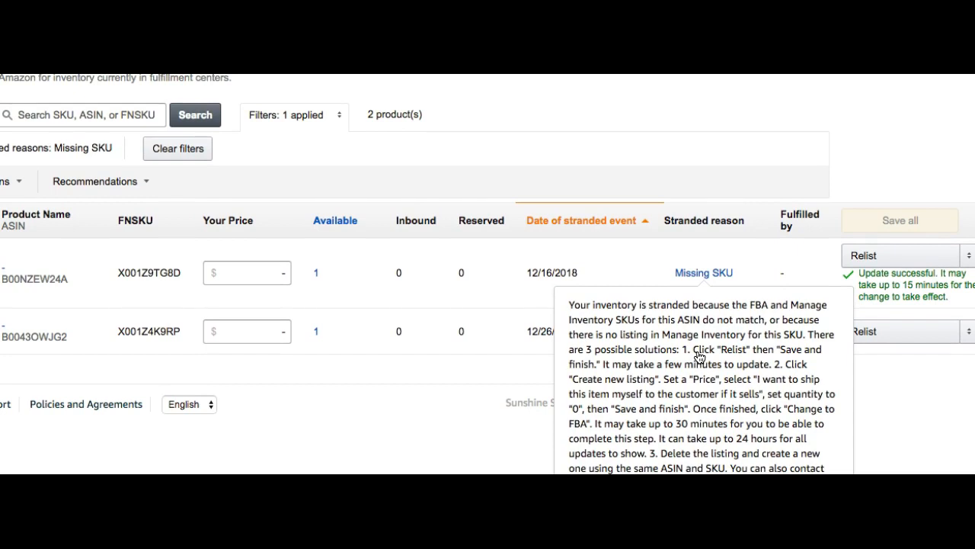
click(822, 259)
scroll(822, 259, up, 2)
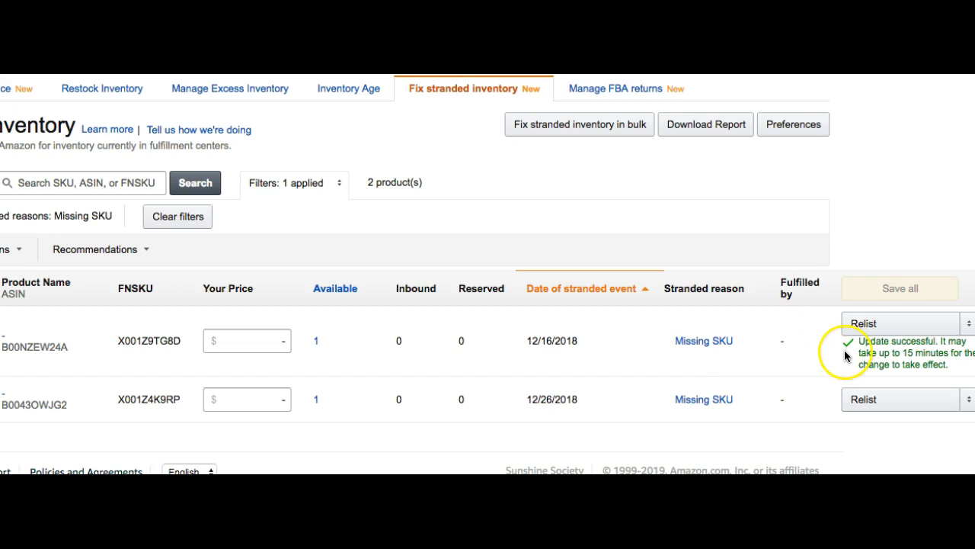
click(968, 326)
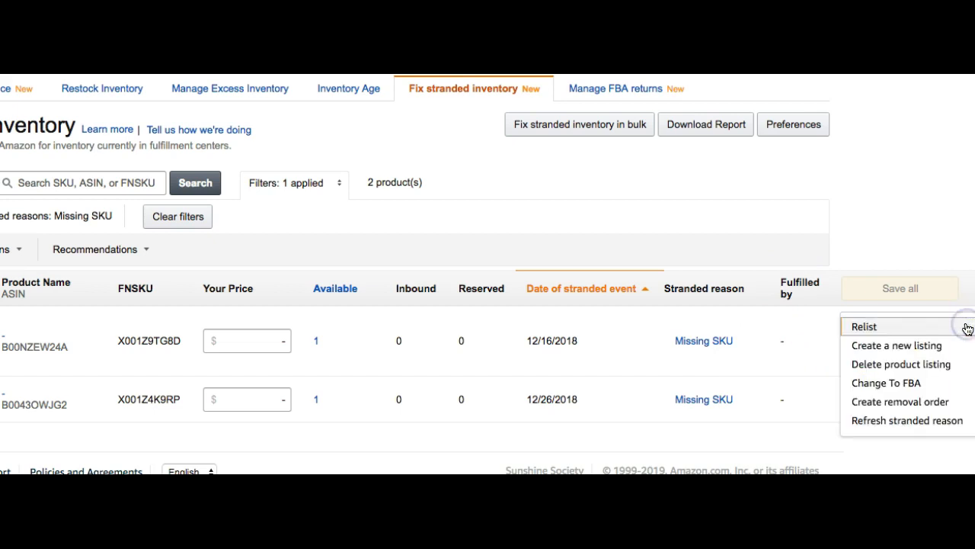
click(923, 368)
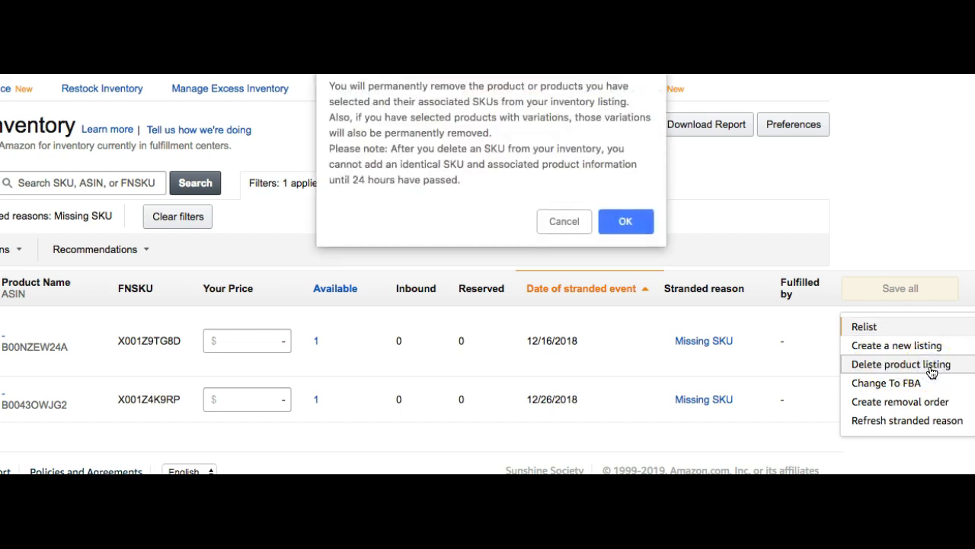
click(627, 224)
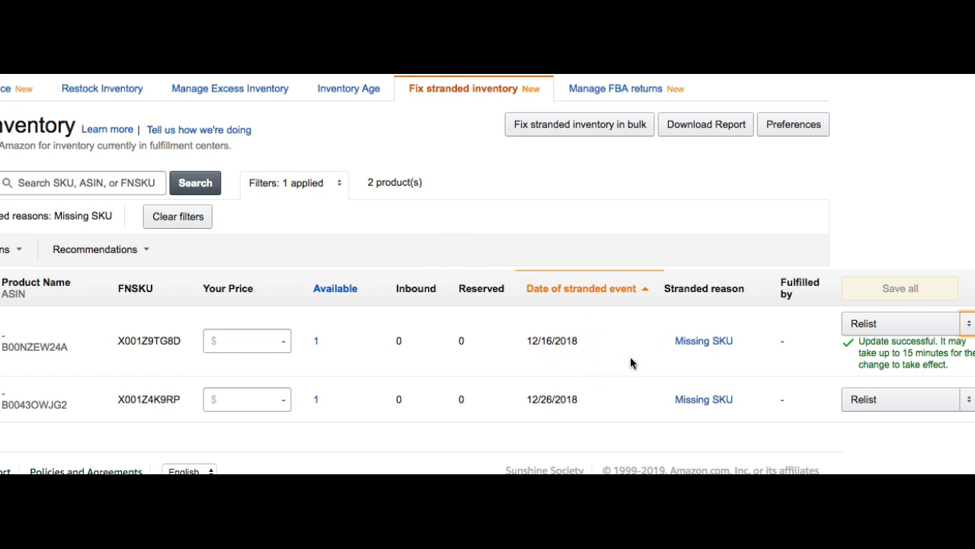
Step: Open the Add a Product page from the catalog options
scroll(390, 365, left, 4)
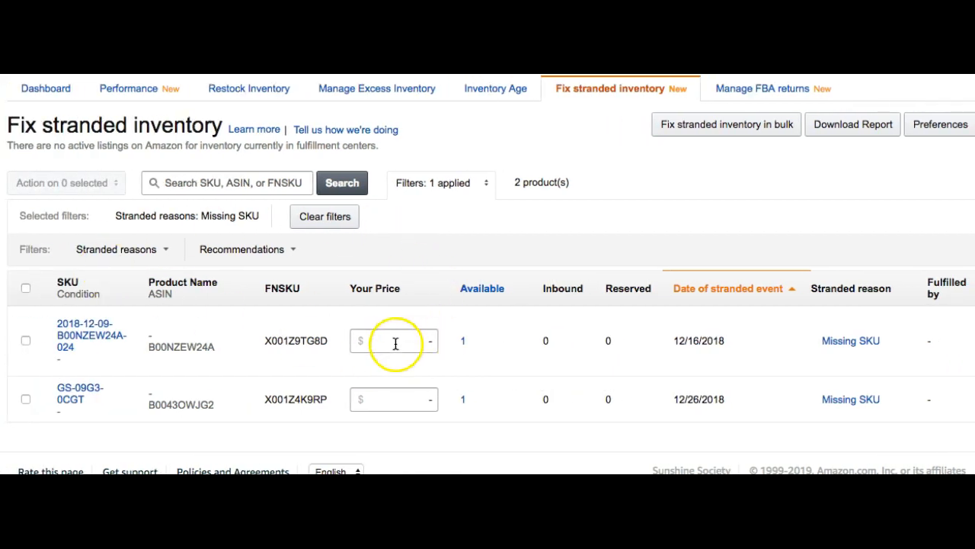
mouse_move(42, 61)
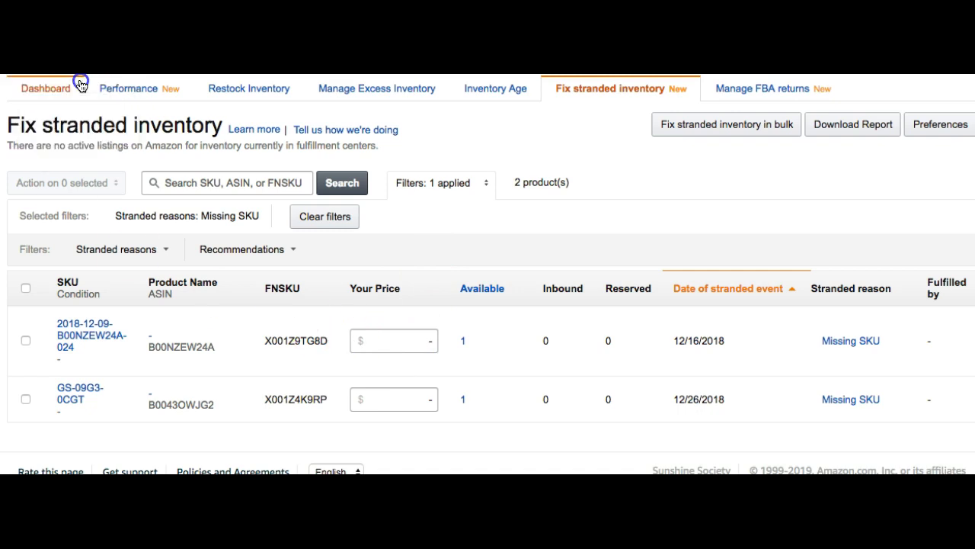
scroll(76, 81, up, 1)
mouse_move(80, 83)
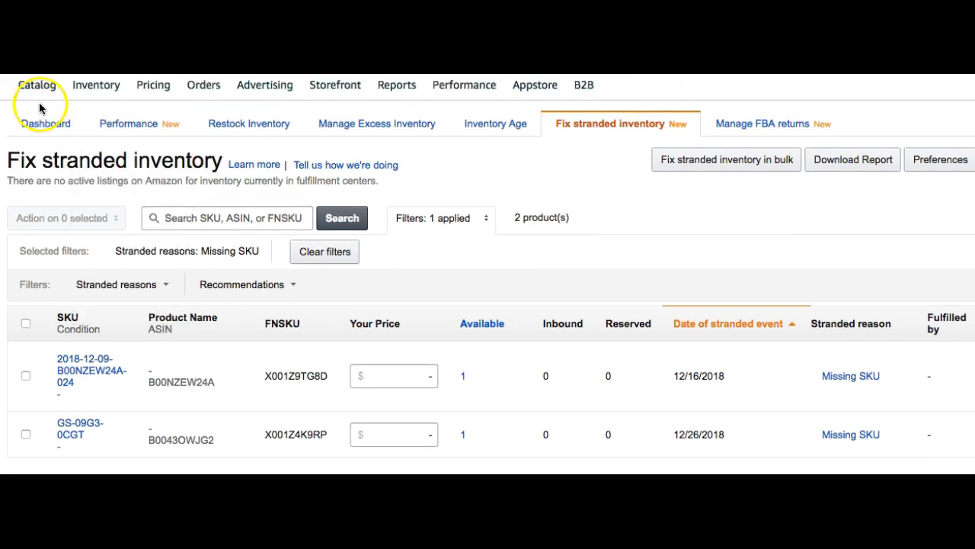
mouse_move(37, 86)
click(55, 120)
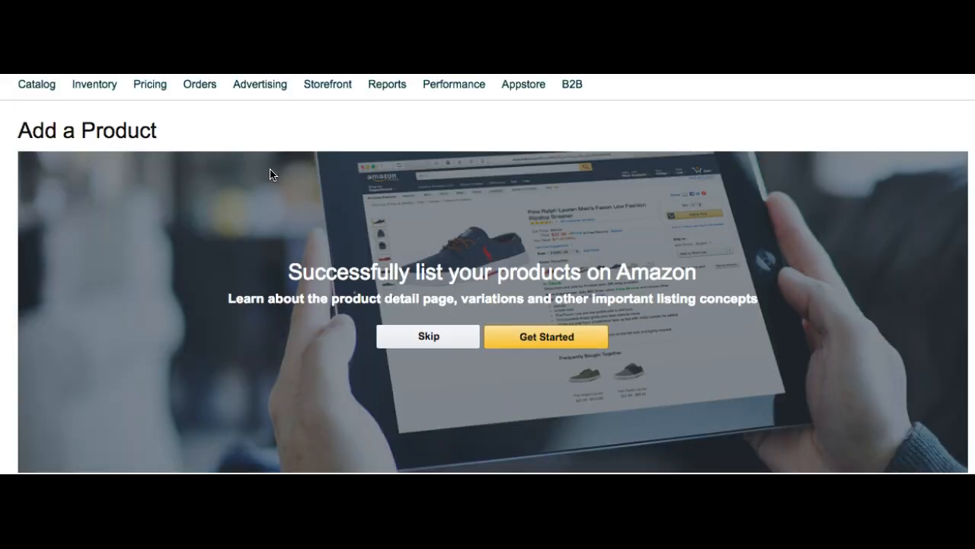
Step: Copy the ASIN B00NZEW24A from the Notes app and search Amazon's catalog for it under List a new product
scroll(282, 317, down, 2)
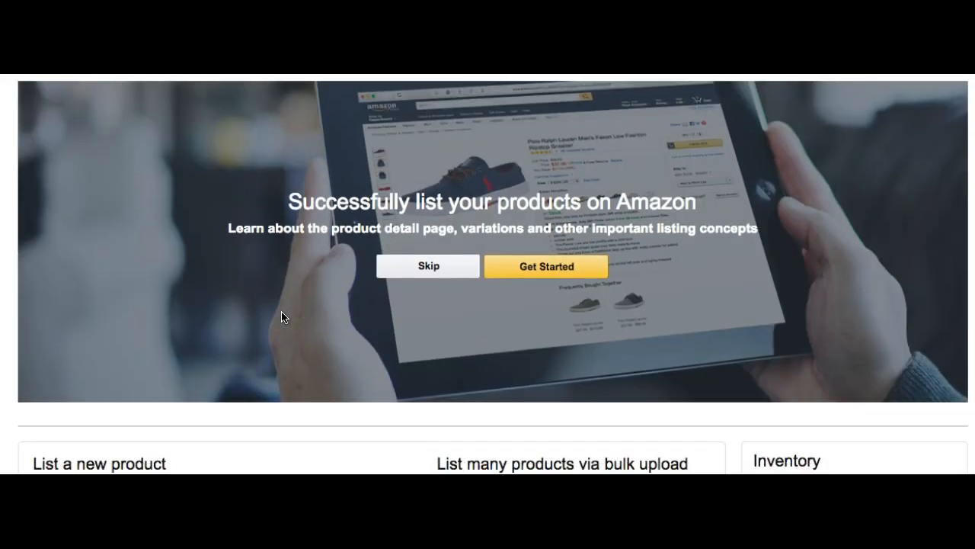
scroll(282, 317, down, 5)
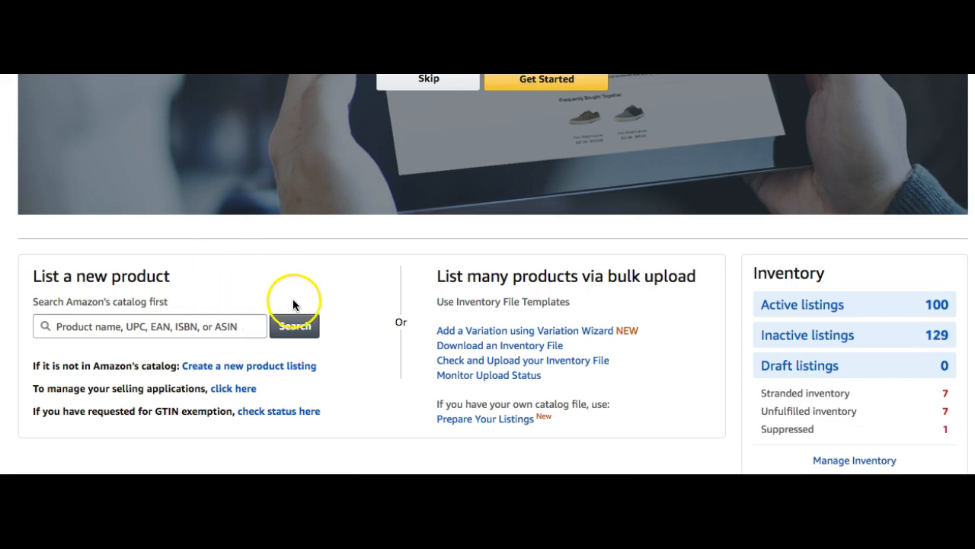
key(super+Tab)
key(super+Tab)
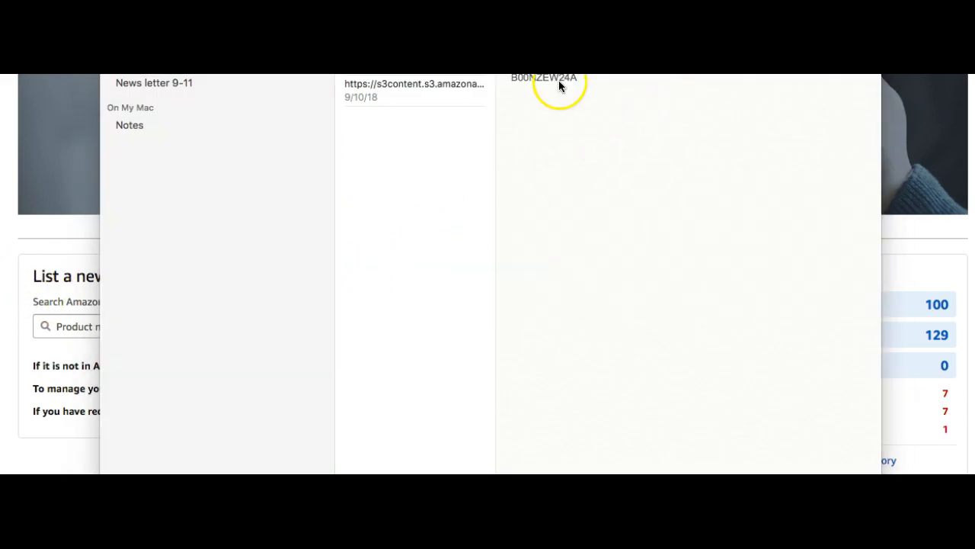
double_click(560, 81)
key(ctrl+c)
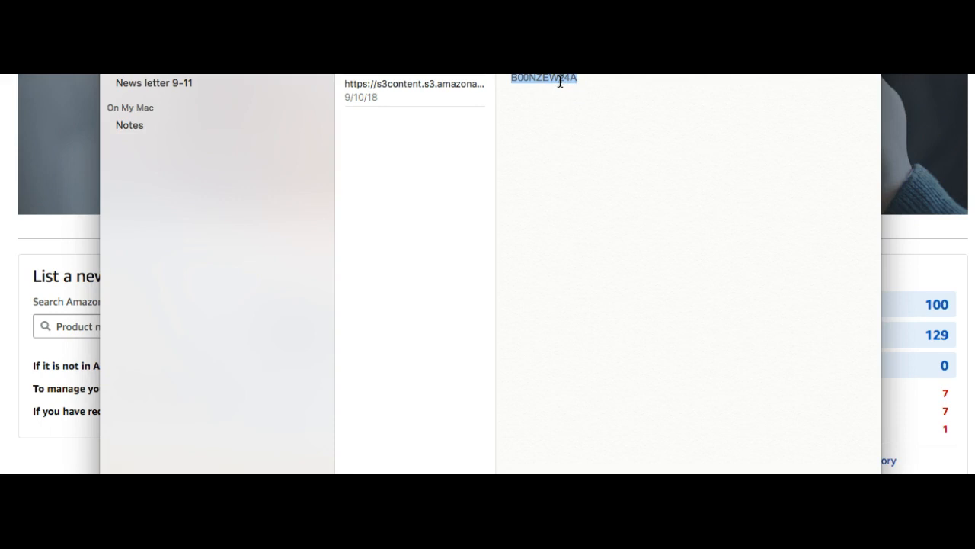
click(62, 235)
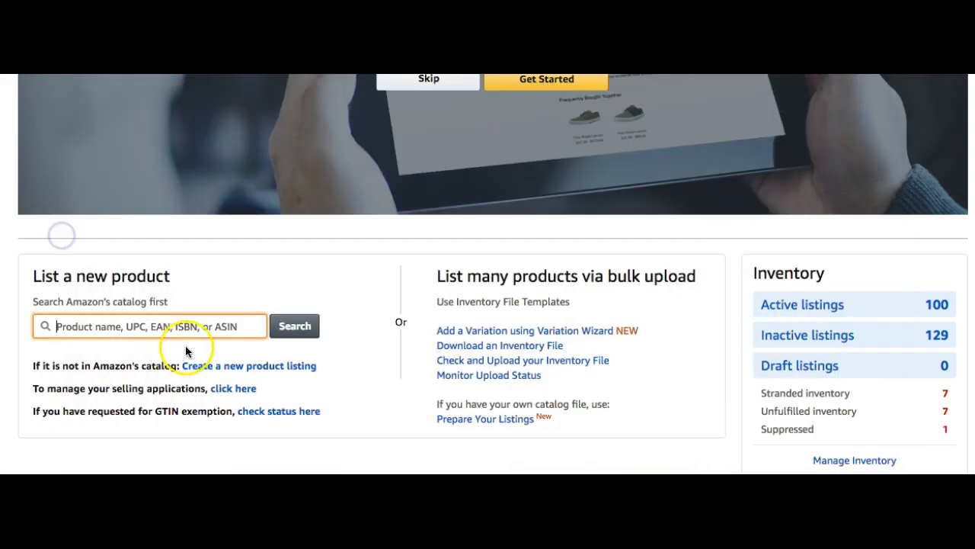
key(ctrl+v)
click(300, 328)
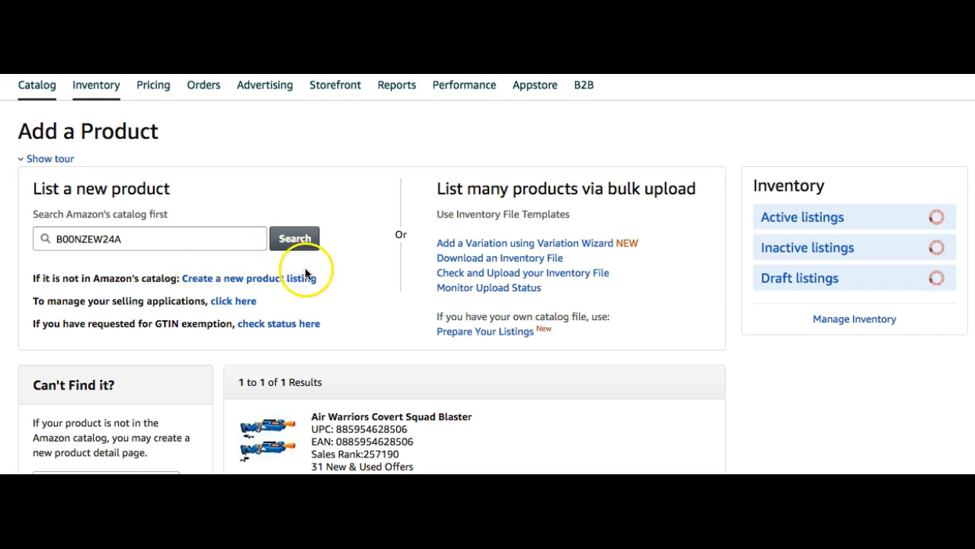
Step: Expand the listing limitations for Air Warriors Covert Squad Blaster and start a sell-yours offer for the New, Collectible conditions
scroll(344, 298, down, 2)
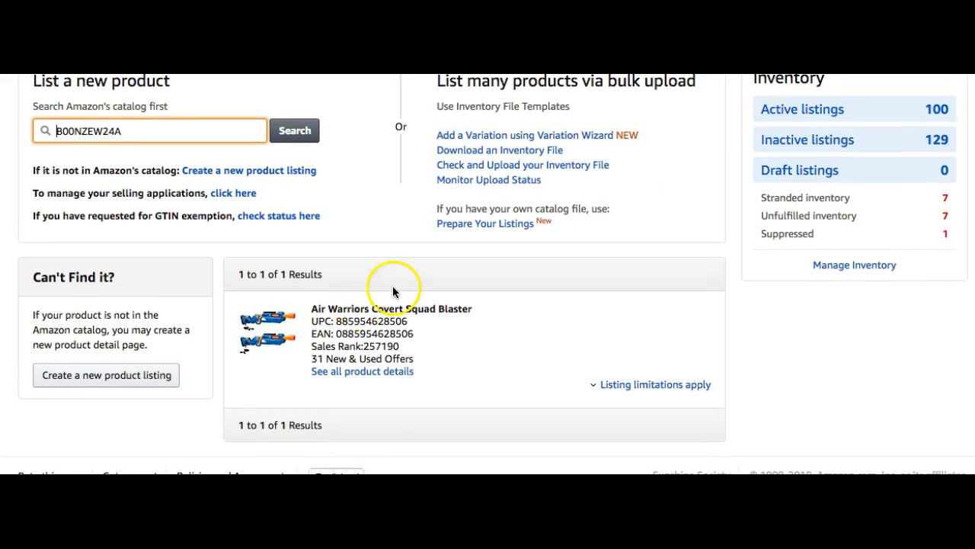
click(642, 388)
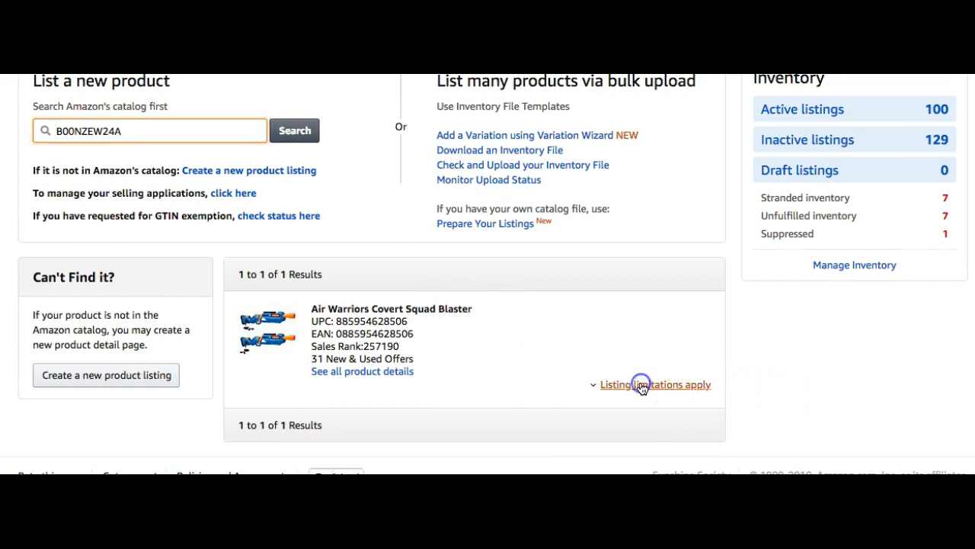
scroll(531, 340, down, 3)
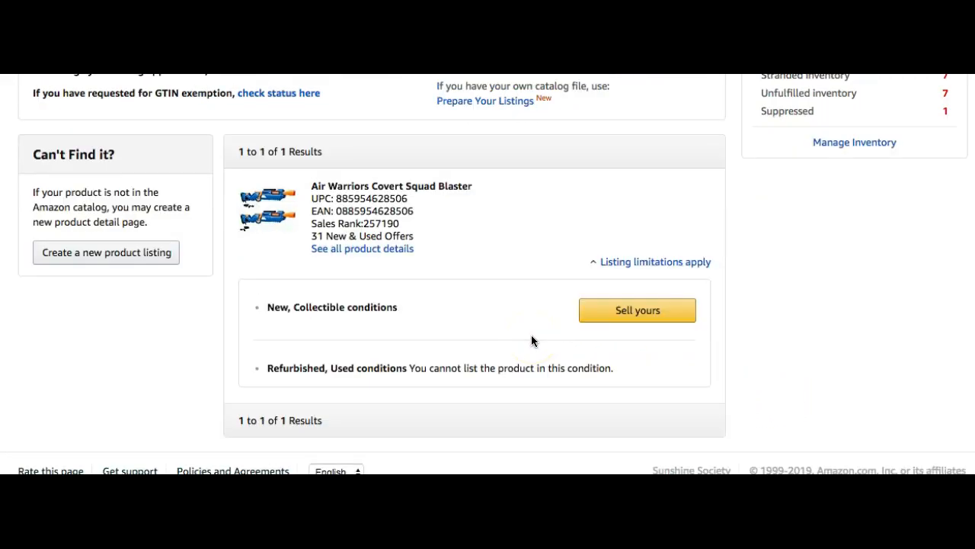
click(617, 313)
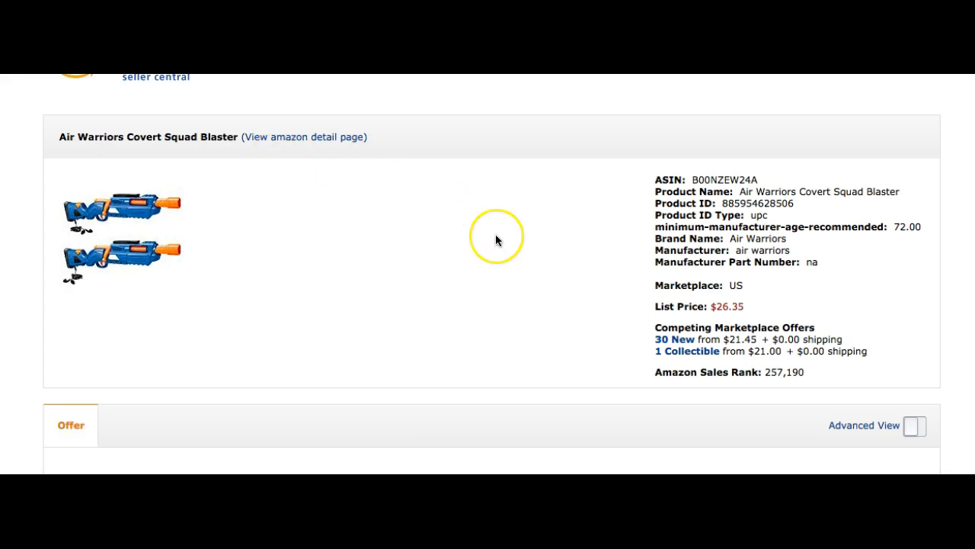
Step: Copy the original SKU from Notes, enter 2018-12-09-B00NZEW24A-024 as the seller SKU, and set the condition to New
scroll(495, 239, down, 5)
click(395, 242)
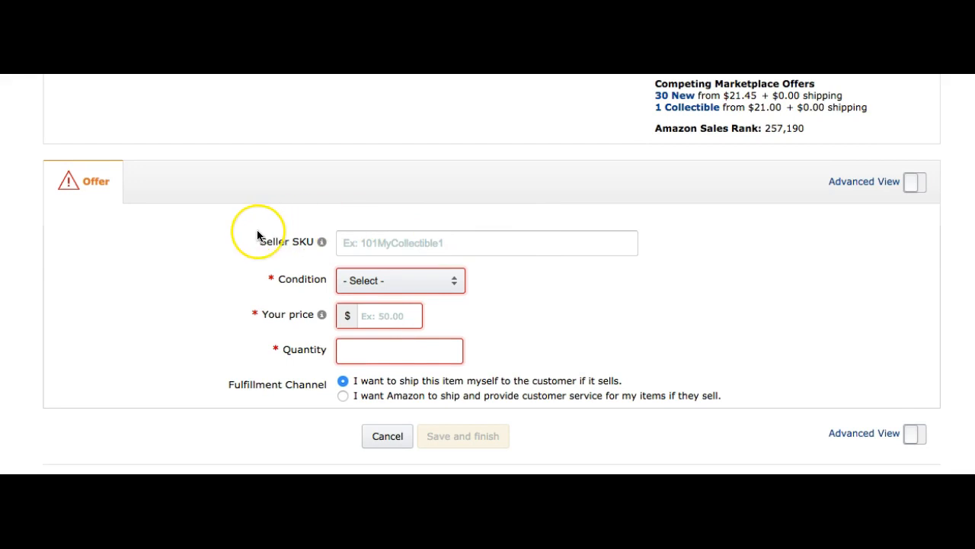
key(super+Tab)
key(super+Tab)
click(307, 172)
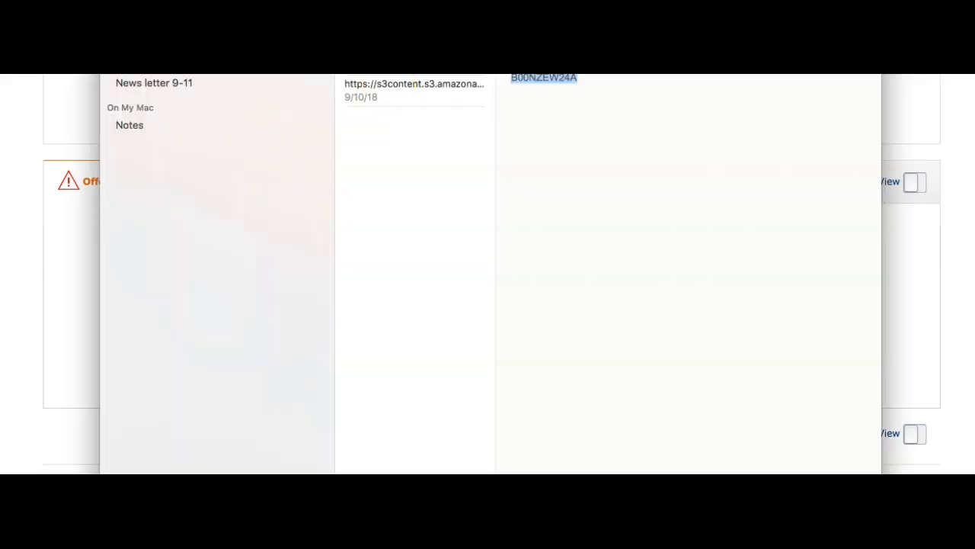
click(544, 69)
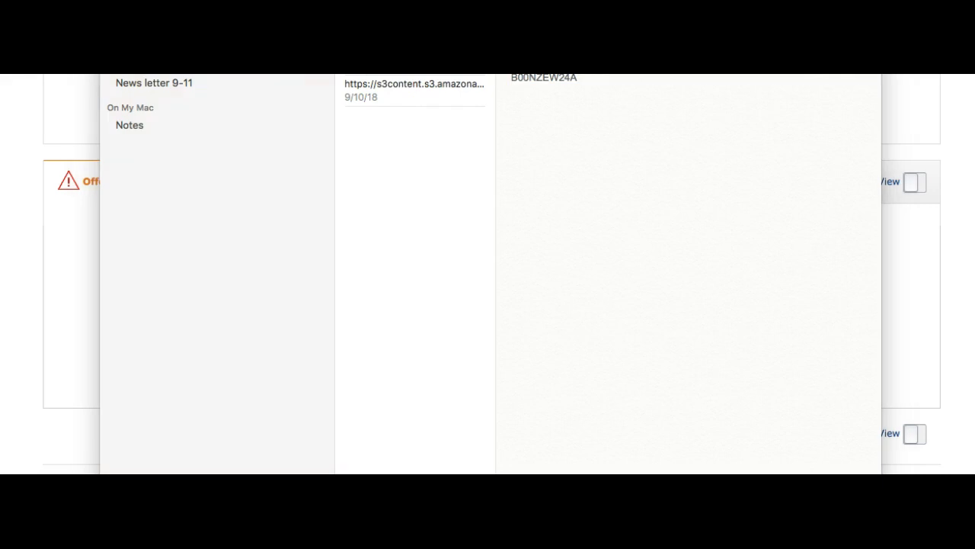
click(12, 273)
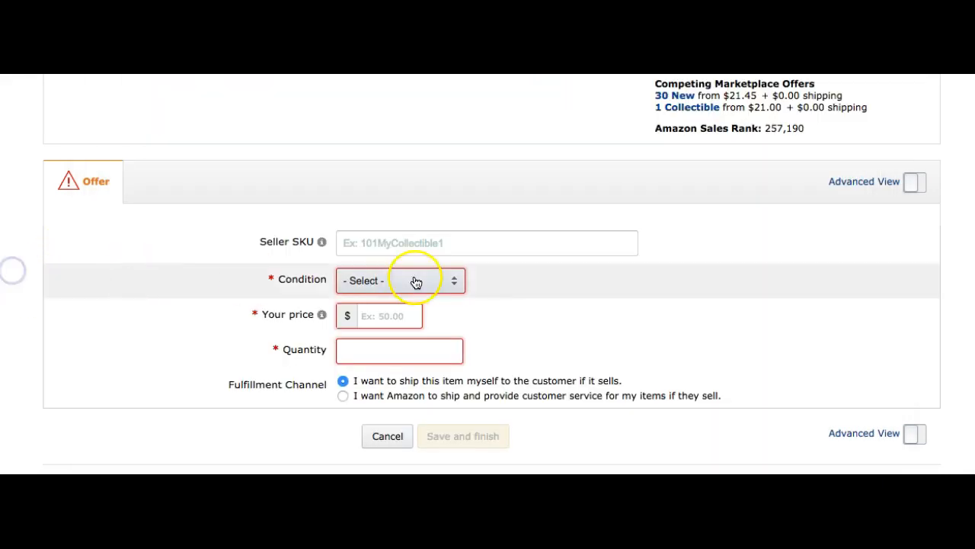
click(448, 236)
text(2018-12-09-B00NZEW24A-024)
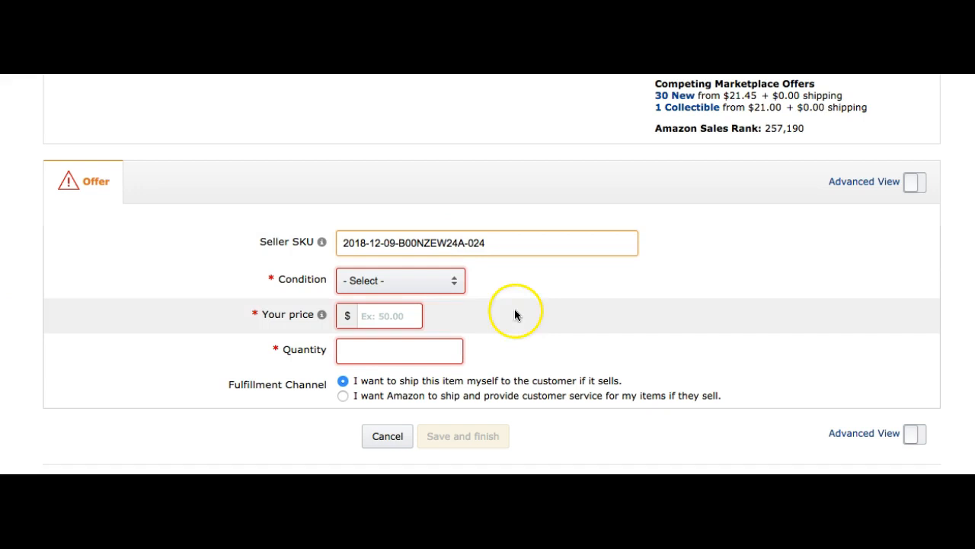
click(407, 282)
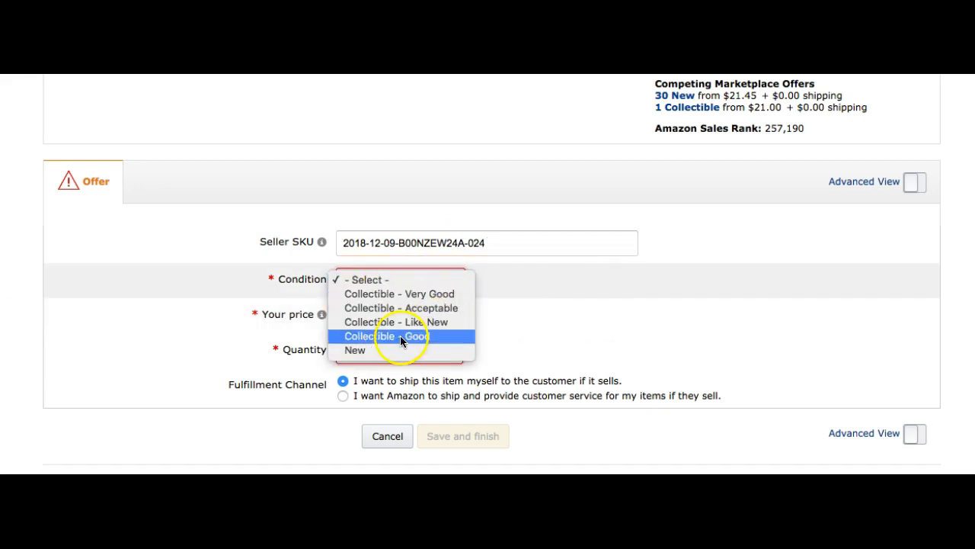
click(371, 350)
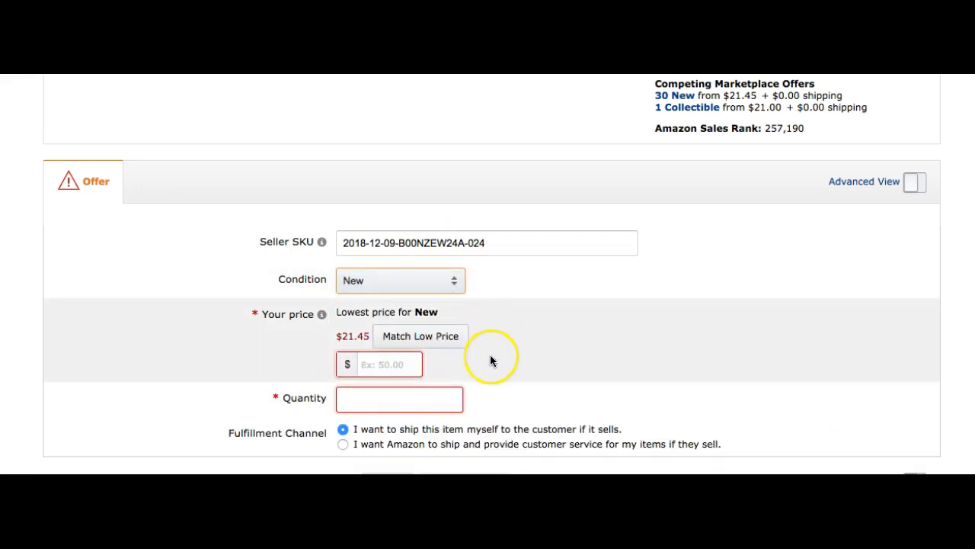
Step: Set the offer price to $25 and quantity to 0, keep self-shipping as the fulfillment channel, and save the listing
click(389, 365)
text(25)
click(505, 376)
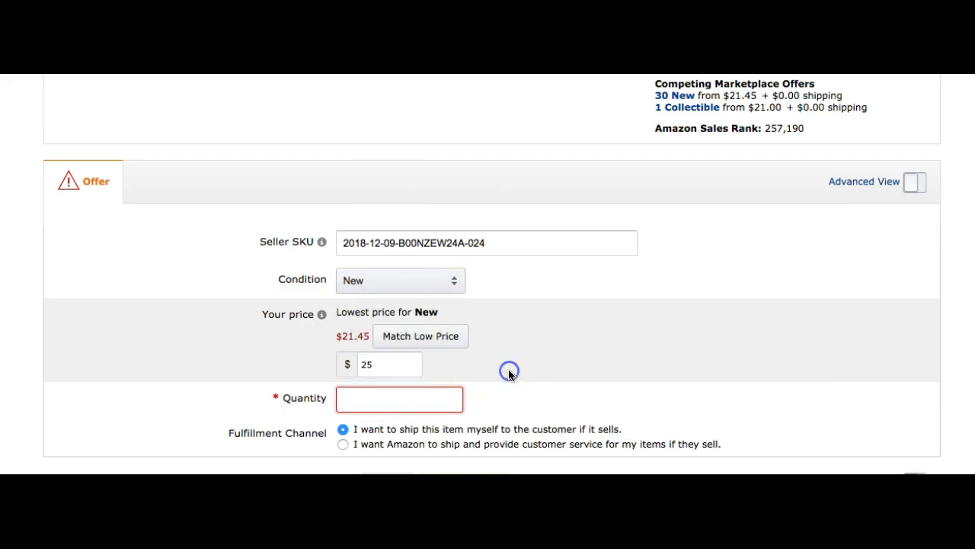
scroll(507, 372, down, 2)
click(420, 344)
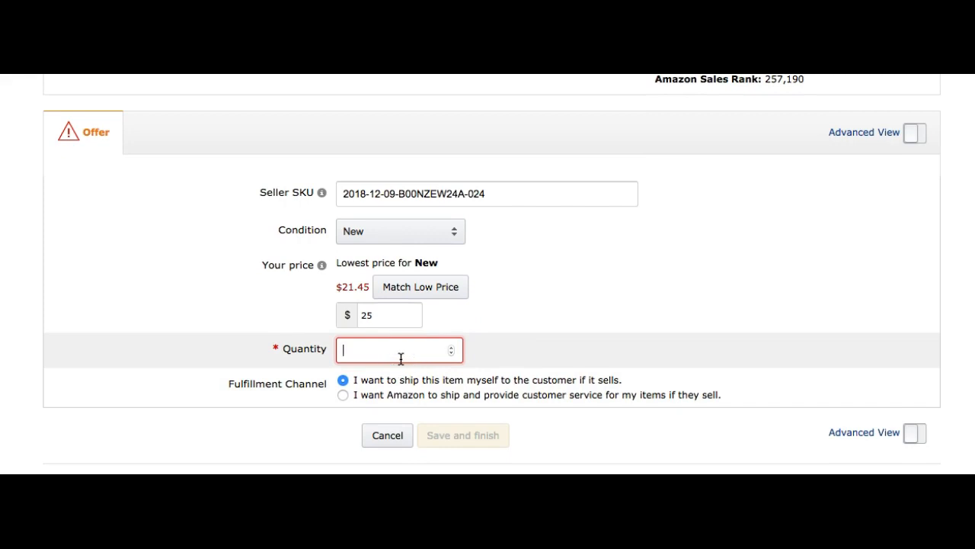
text(0)
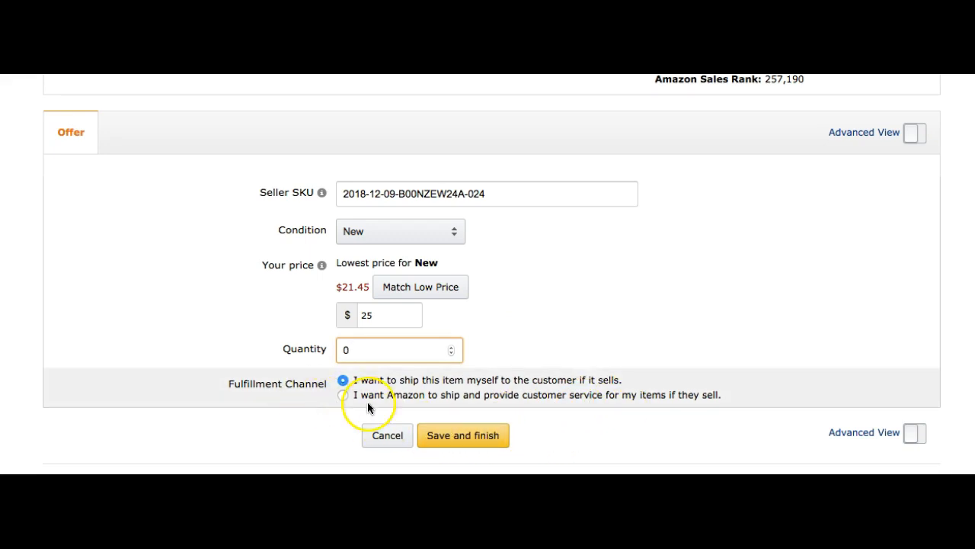
click(467, 439)
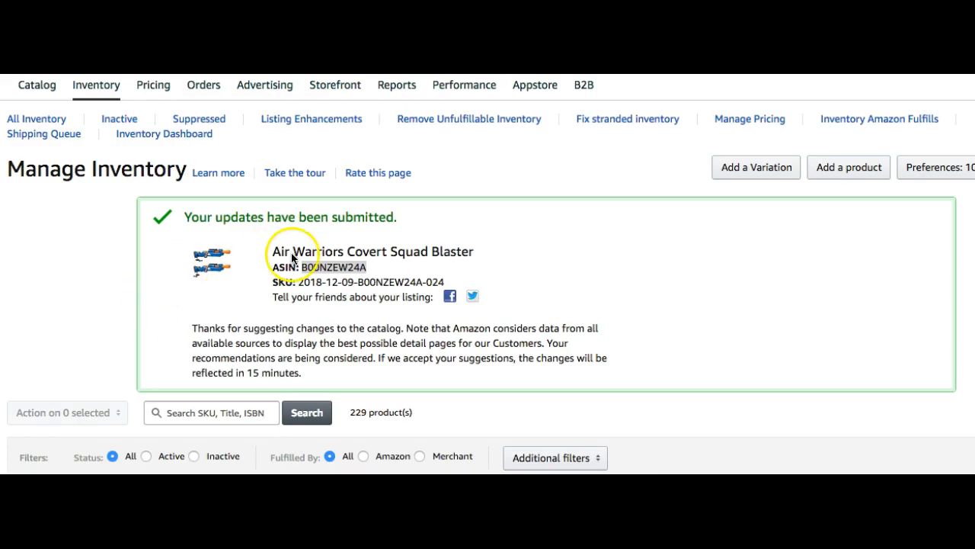
Step: Search Manage Inventory for the ASIN B00NZEW24A
click(202, 416)
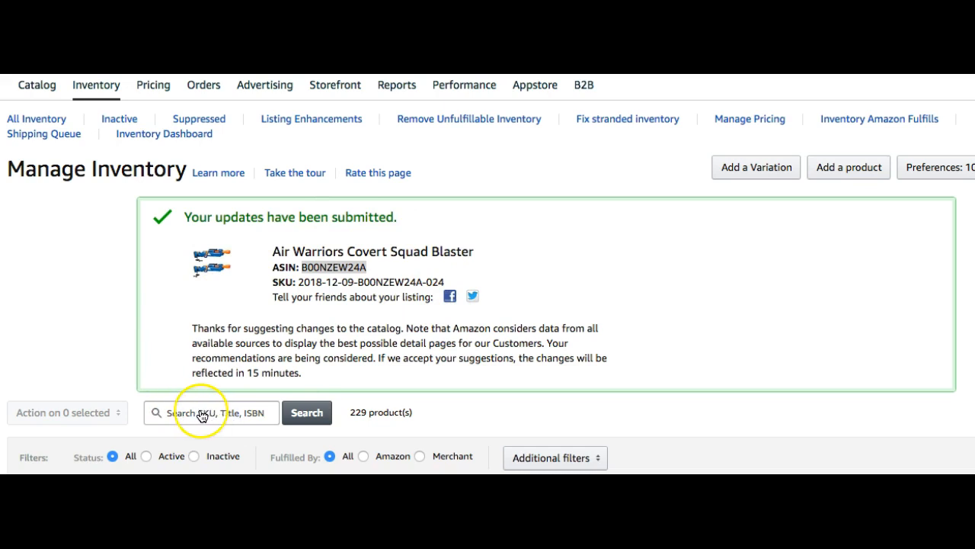
click(238, 417)
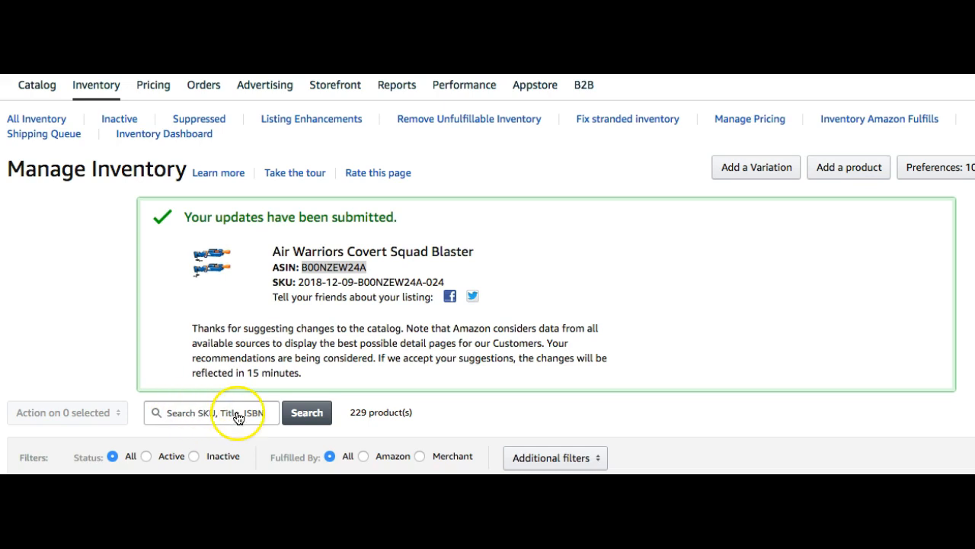
click(198, 413)
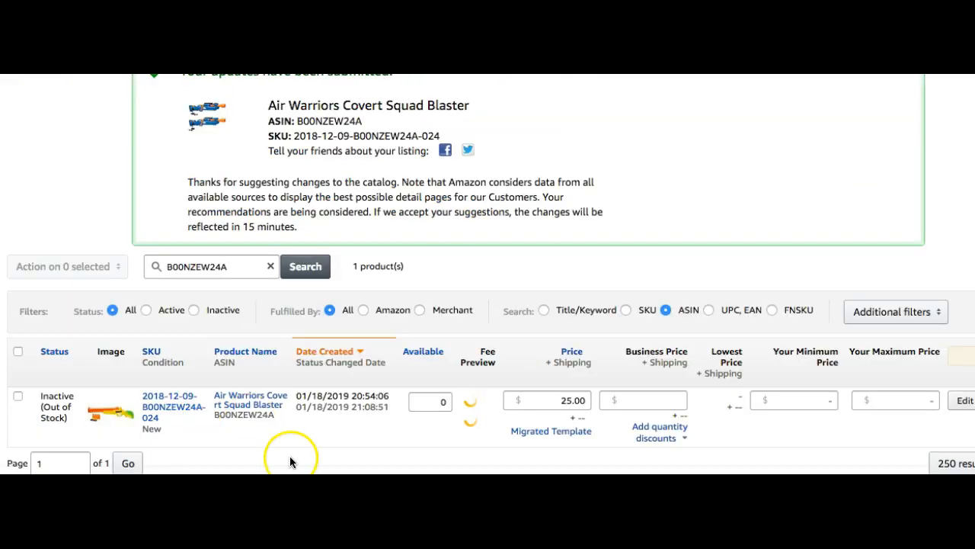
Step: Change the Air Warriors Covert Squad Blaster listing to Fulfilled by Amazon, converting it only without sending inventory
scroll(358, 454, right, 2)
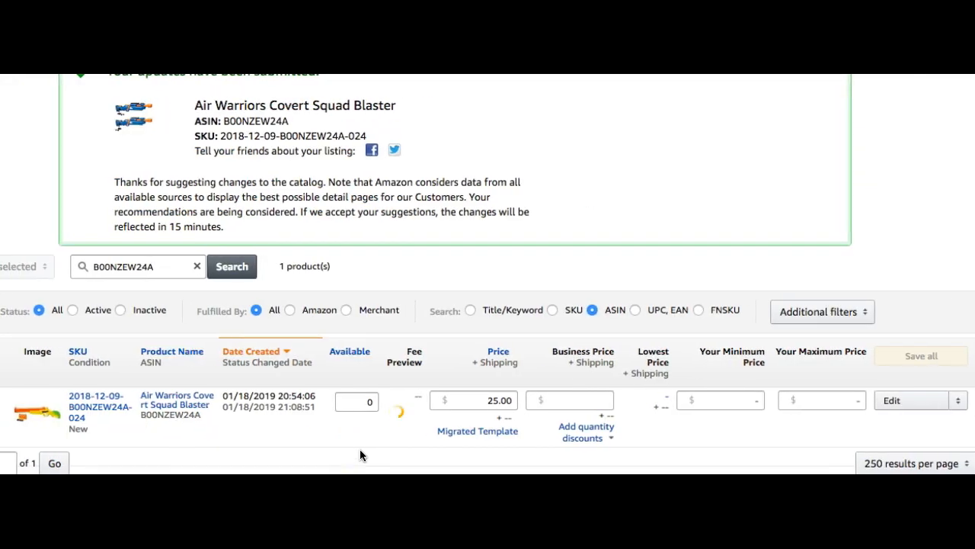
click(960, 402)
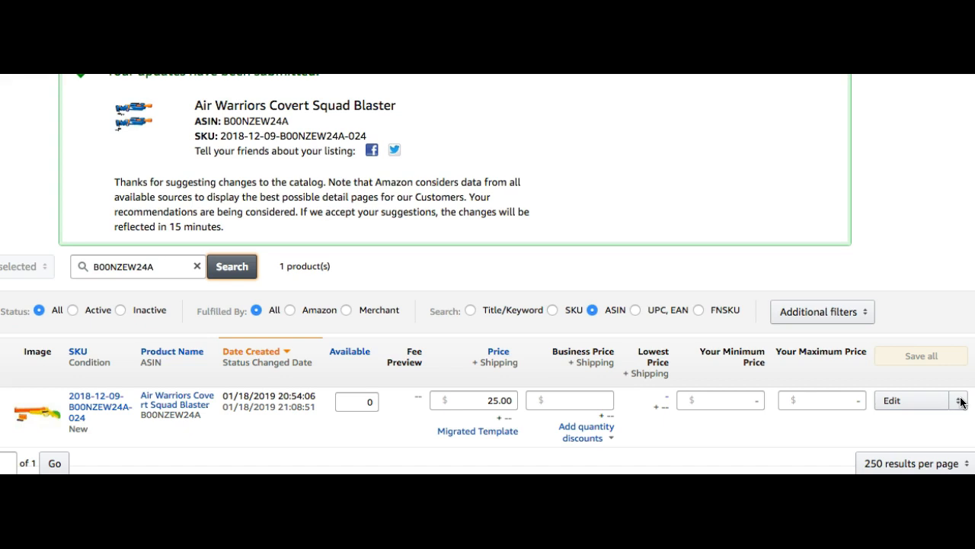
click(959, 401)
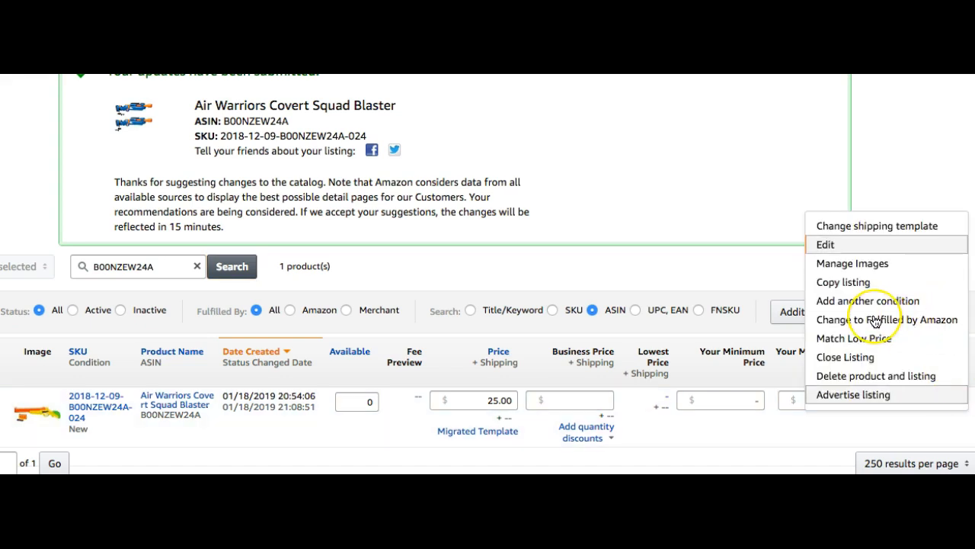
click(851, 320)
click(847, 312)
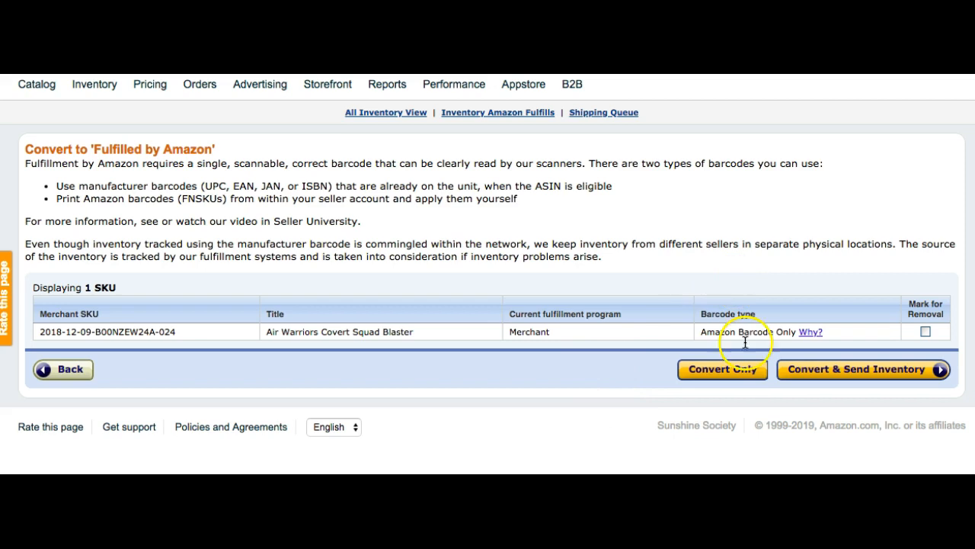
click(733, 371)
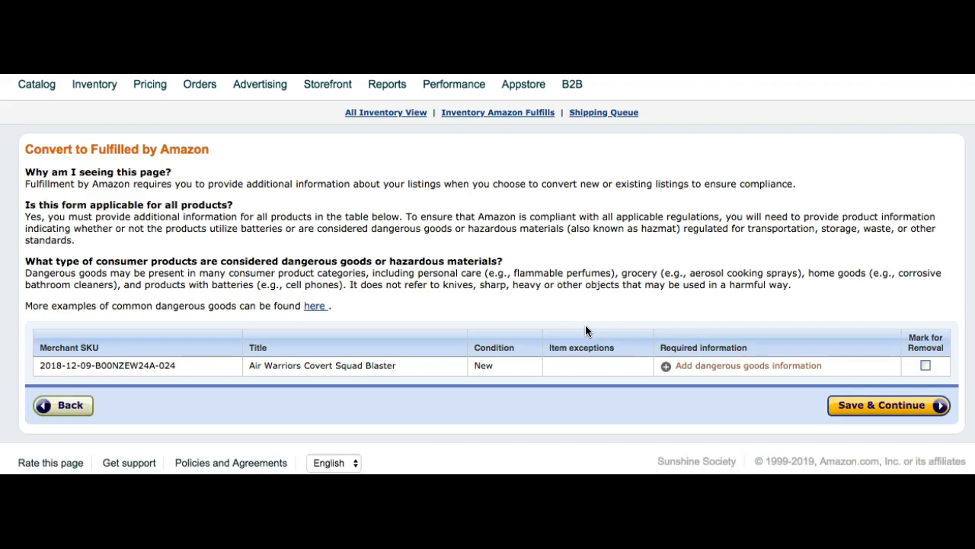
Step: Open the dangerous goods form for the blaster and answer No to the battery and product regulation questions
click(758, 372)
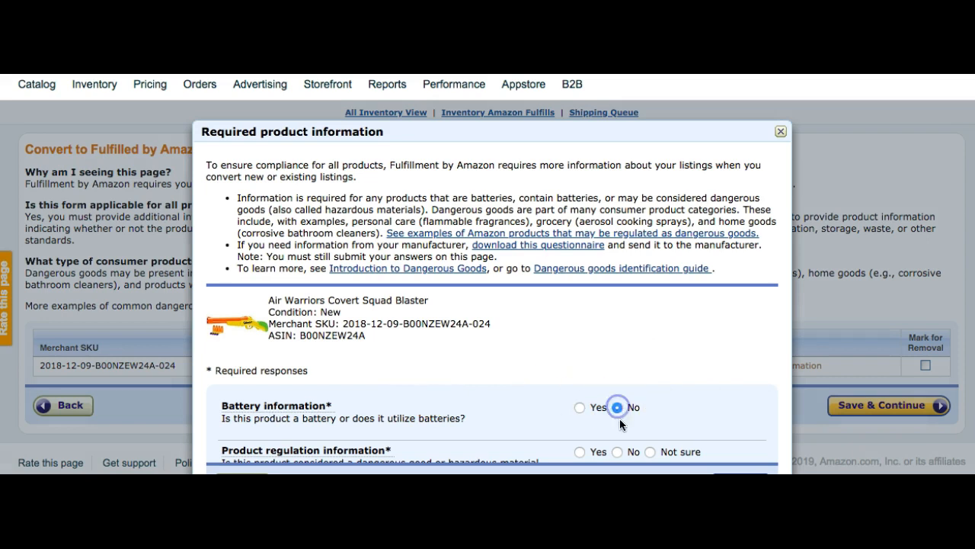
click(618, 451)
click(579, 408)
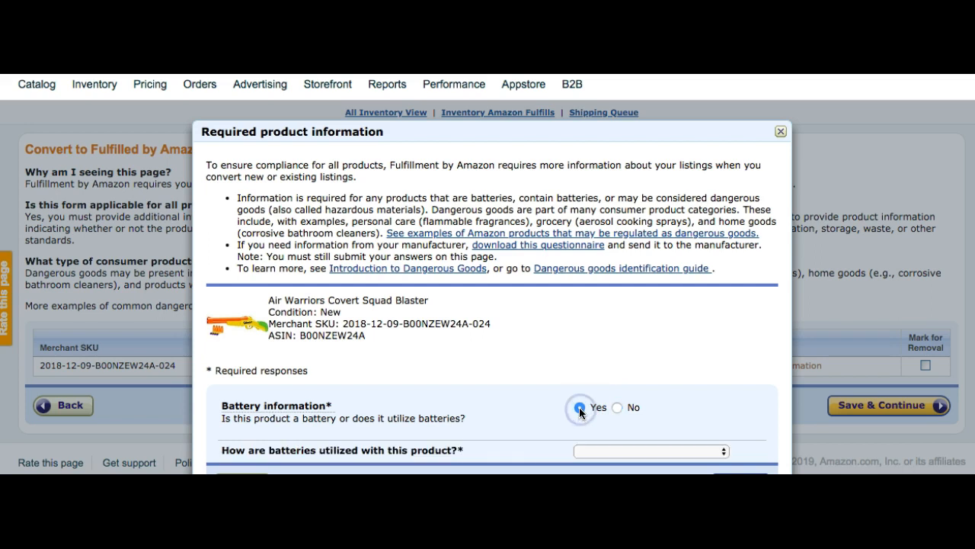
scroll(580, 411, down, 3)
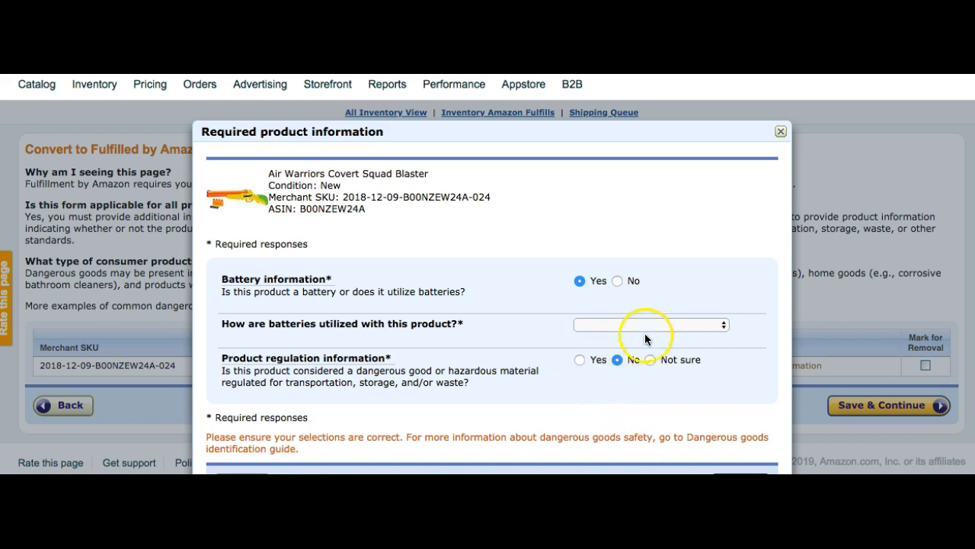
click(665, 324)
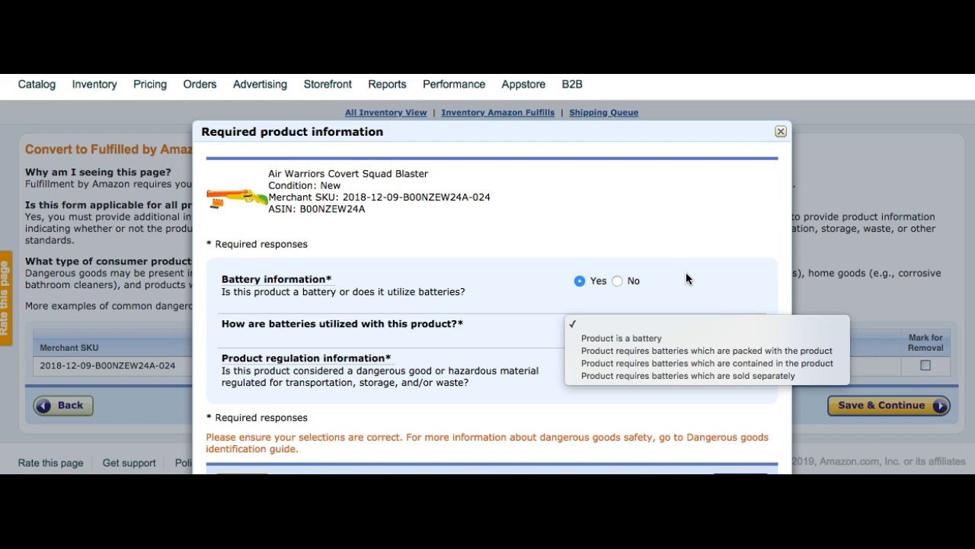
click(616, 281)
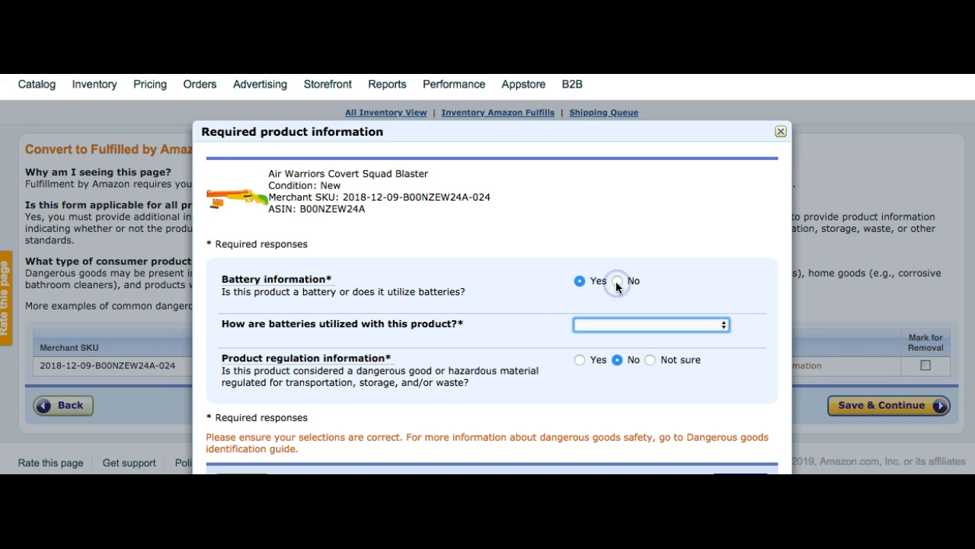
click(616, 281)
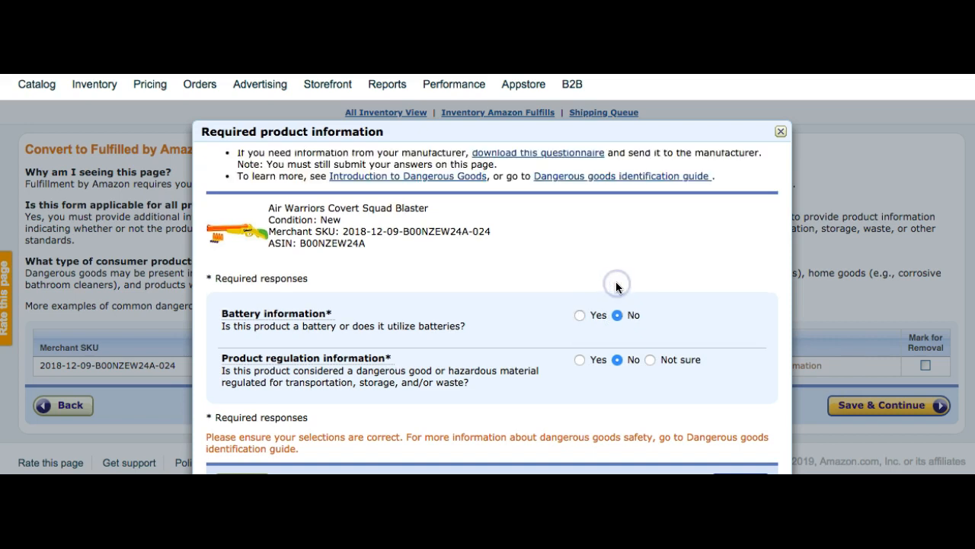
Step: Submit the required product information and save the conversion to Fulfilled by Amazon
scroll(701, 414, down, 1)
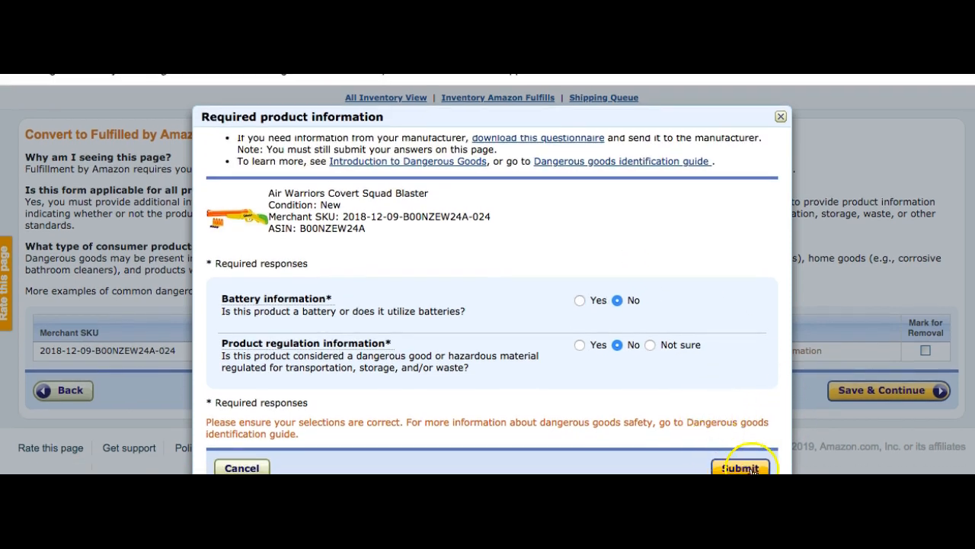
click(753, 468)
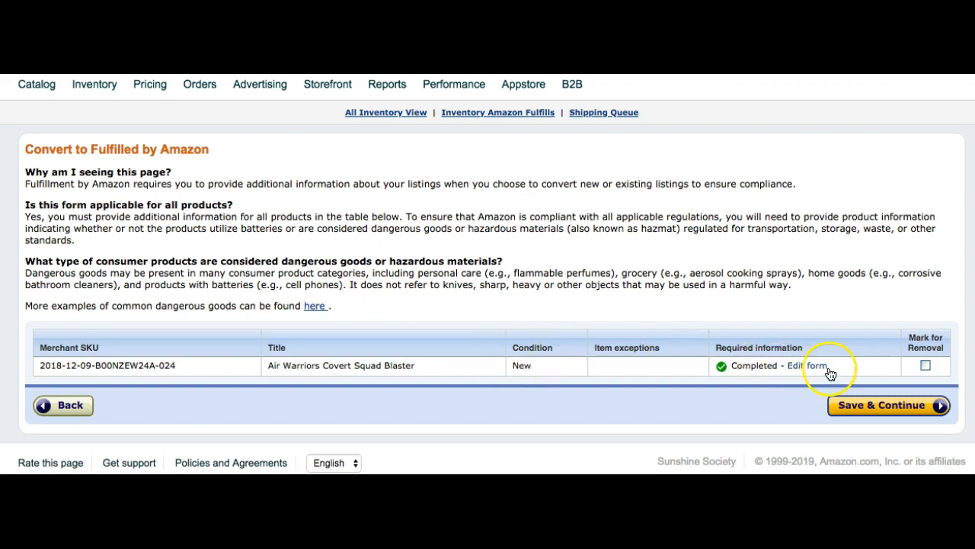
click(887, 412)
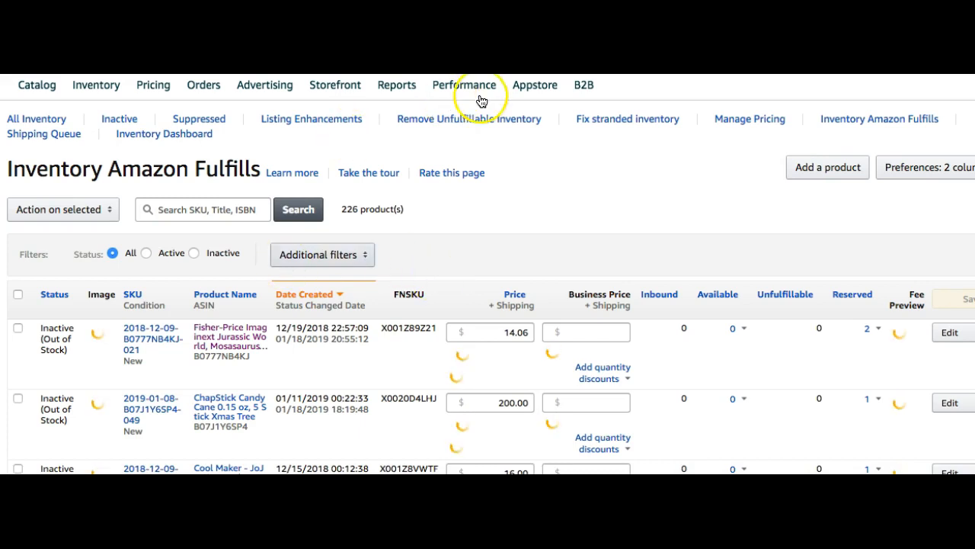
Step: Open the Fix stranded inventory page and show only items with the stranded reason Missing SKU
mouse_move(466, 87)
click(642, 120)
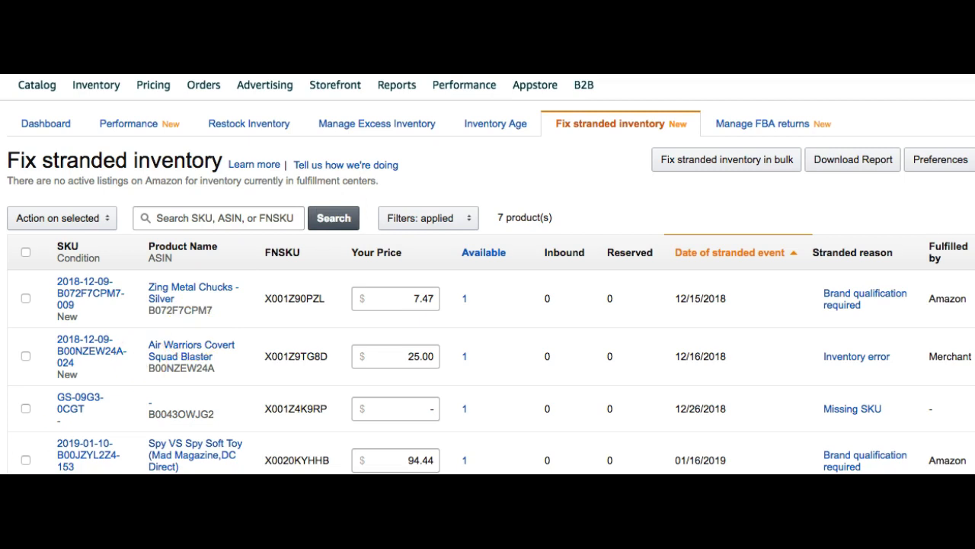
click(240, 415)
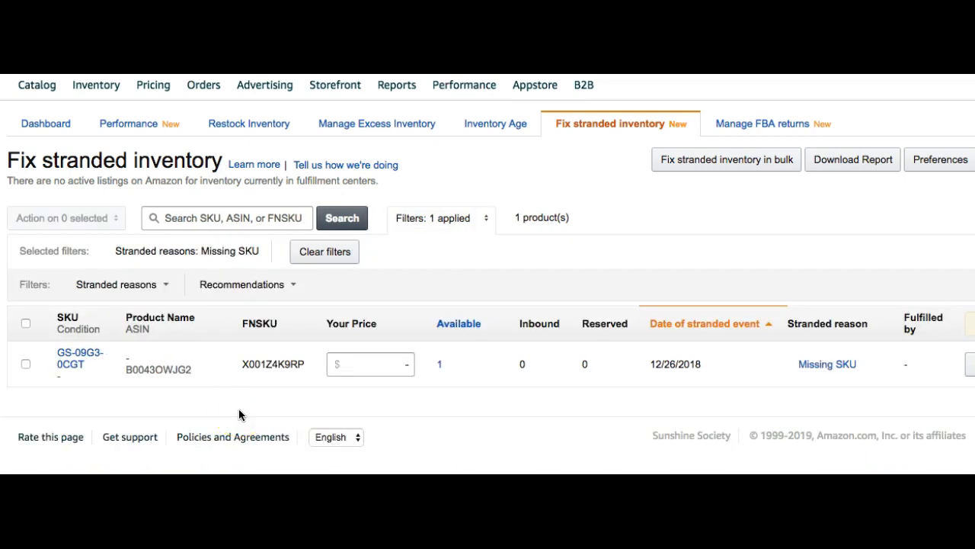